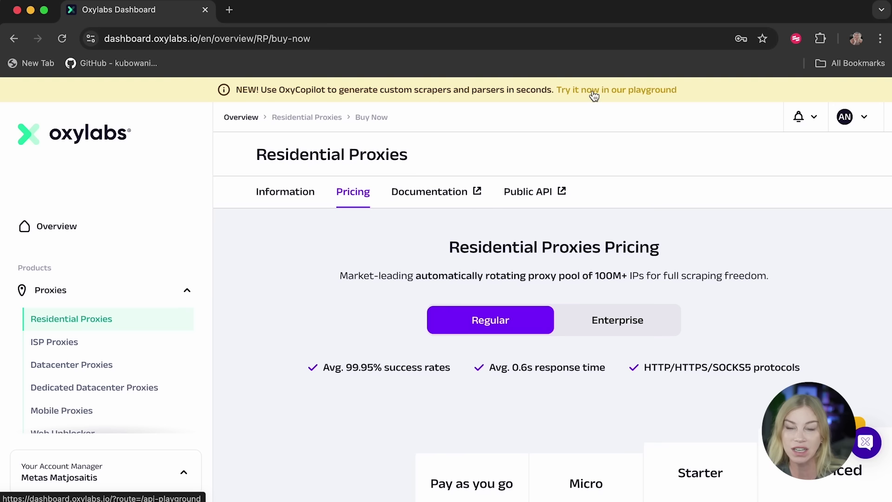
Open the Scraper APIs Playground from the dashboard's OxyCopilot announcement
{"action": "left_click", "coordinate": [594, 95]}
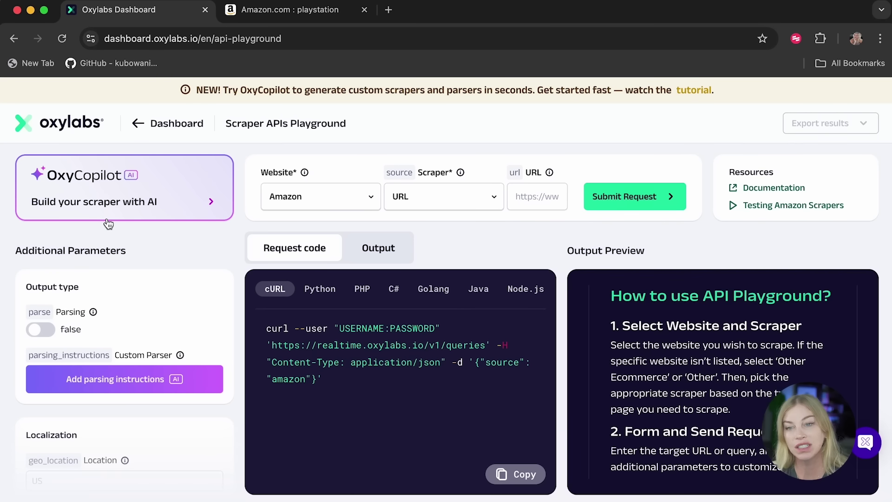
{"action": "left_click", "coordinate": [43, 214]}
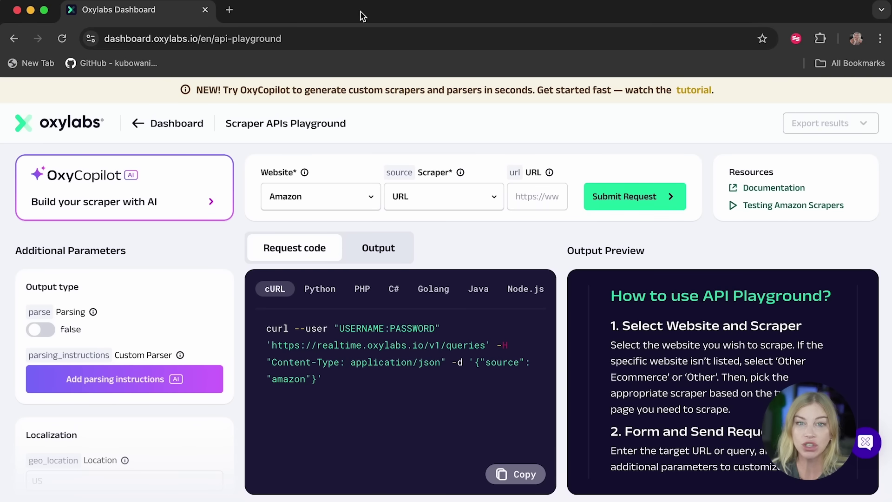
{"action": "left_click", "coordinate": [229, 9]}
{"action": "type", "text": "https://www.amazon.com/"}
{"action": "key", "text": "Return"}
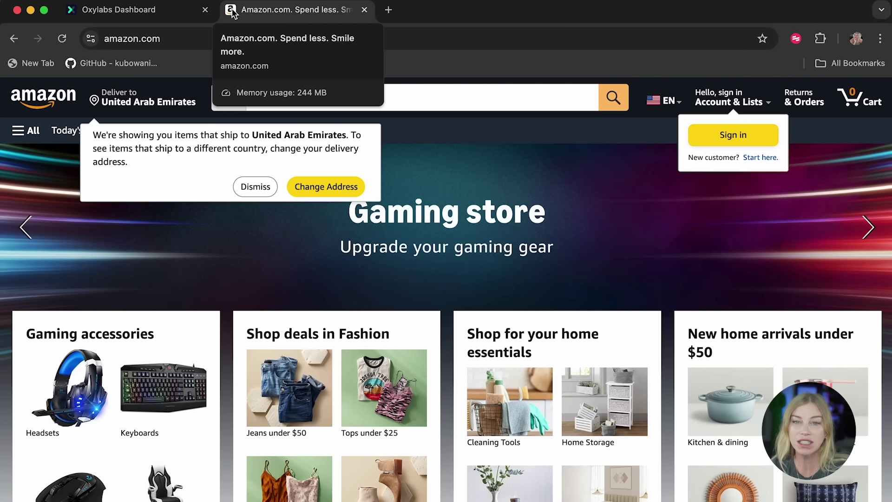
Search Amazon for the suggested term "playstation" and dismiss the delivery address notice
{"action": "left_click", "coordinate": [394, 97]}
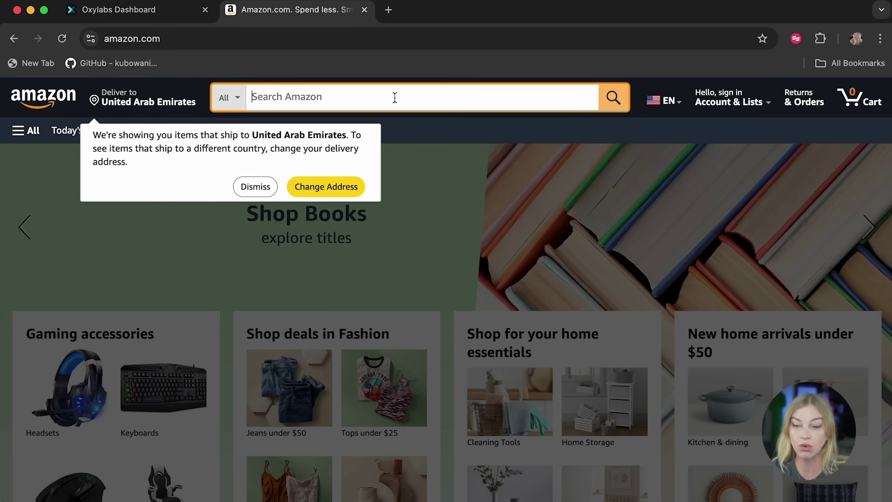
{"action": "type", "text": "pla"}
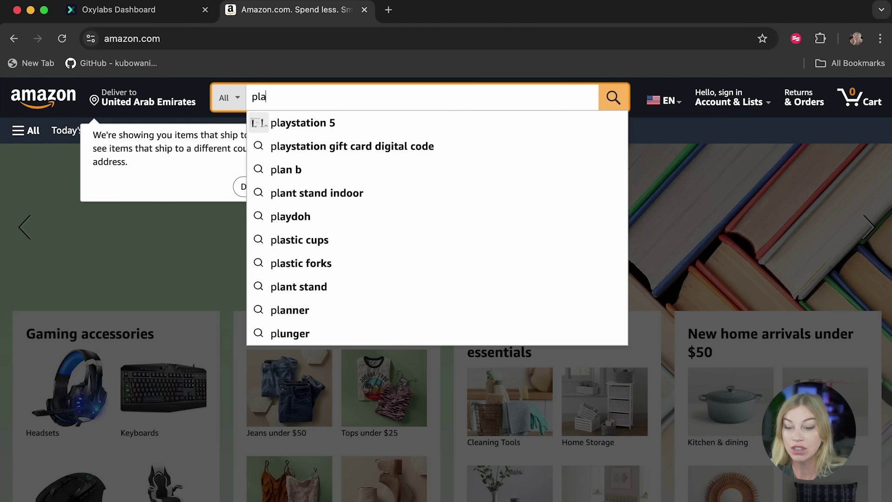
{"action": "type", "text": "ystion"}
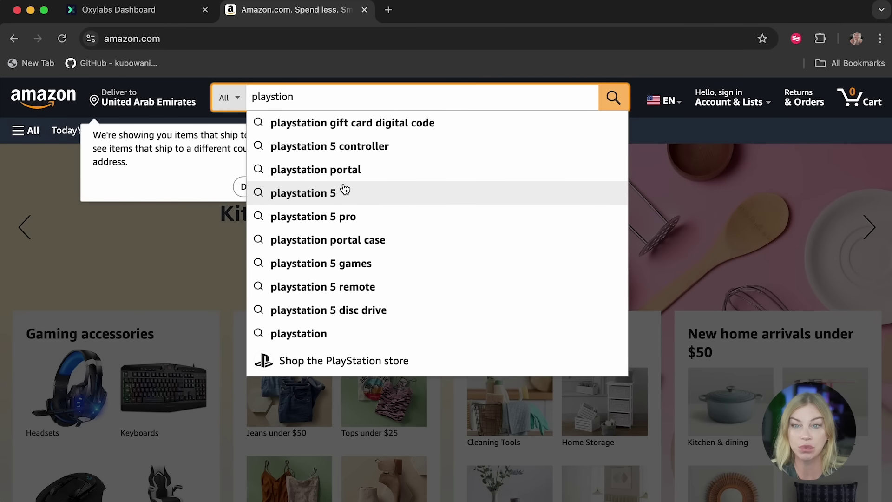
{"action": "left_click", "coordinate": [321, 332]}
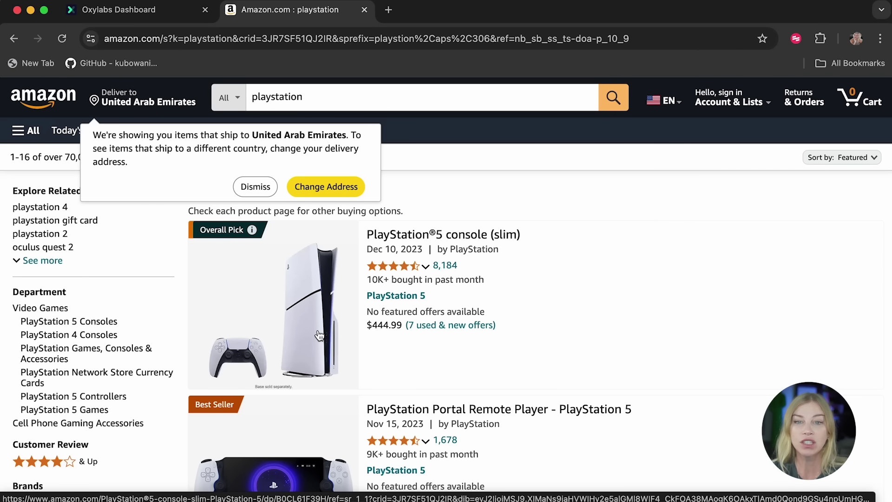
{"action": "left_click", "coordinate": [256, 187]}
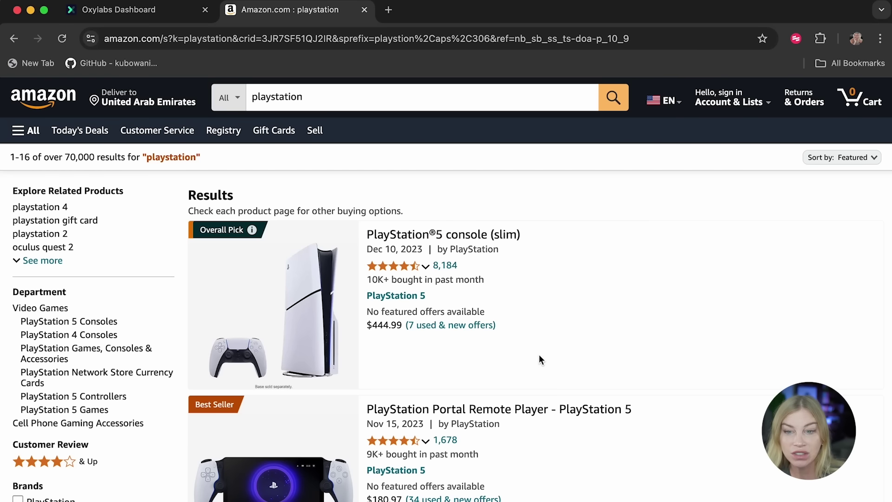
Look through the first page of PlayStation search results down to the page navigation and return to its beginning
{"action": "scroll", "coordinate": [539, 355], "scroll_direction": "down", "scroll_amount": 5}
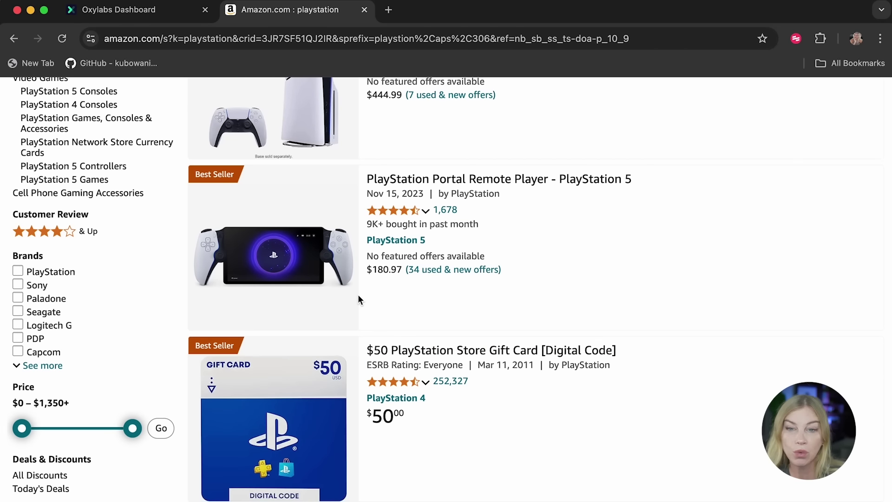
{"action": "scroll", "coordinate": [411, 415], "scroll_direction": "down", "scroll_amount": 1}
{"action": "scroll", "coordinate": [411, 421], "scroll_direction": "down", "scroll_amount": 20}
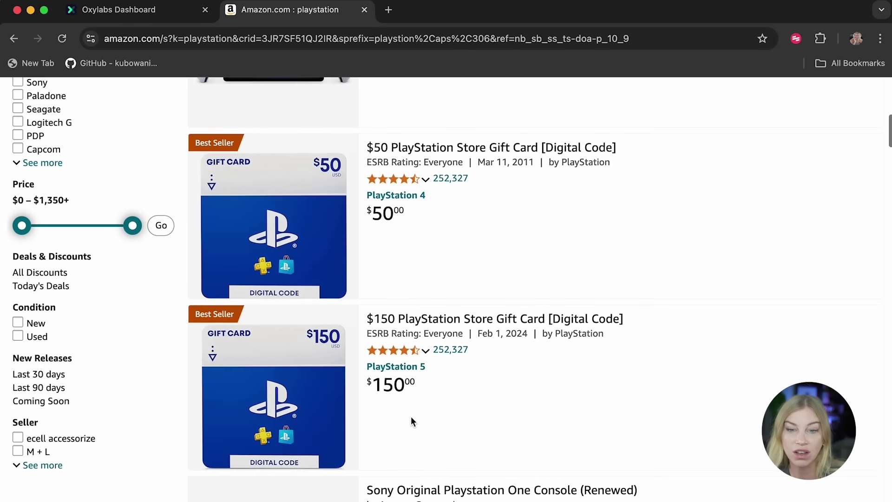
{"action": "scroll", "coordinate": [412, 421], "scroll_direction": "down", "scroll_amount": 20}
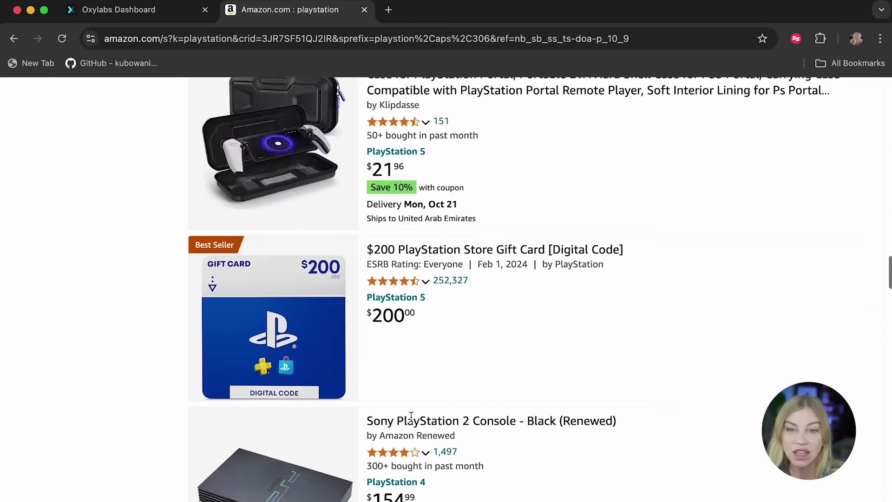
{"action": "scroll", "coordinate": [411, 420], "scroll_direction": "down", "scroll_amount": 10}
{"action": "scroll", "coordinate": [409, 414], "scroll_direction": "up", "scroll_amount": 12}
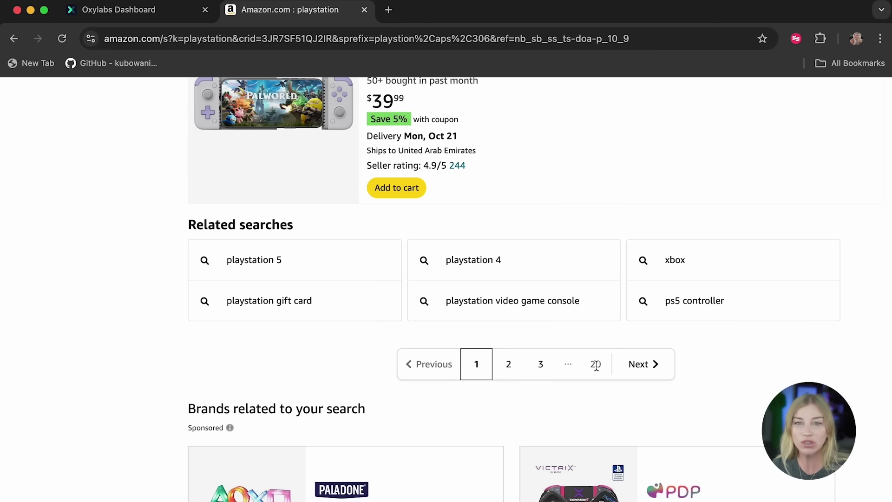
{"action": "scroll", "coordinate": [596, 365], "scroll_direction": "up", "scroll_amount": 20}
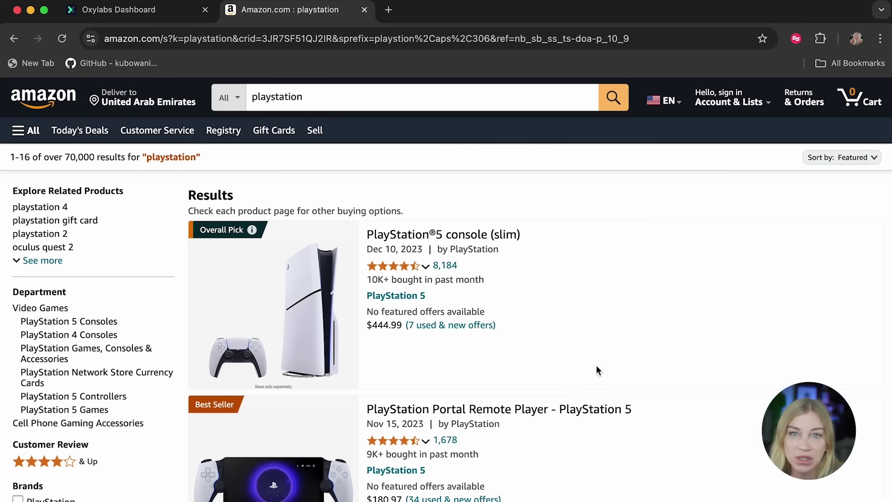
{"action": "left_click", "coordinate": [165, 40]}
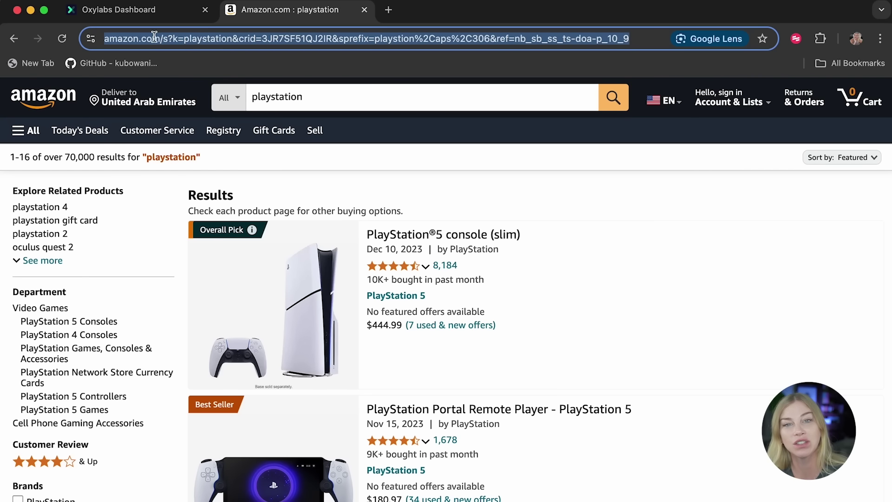
{"action": "left_click", "coordinate": [226, 47]}
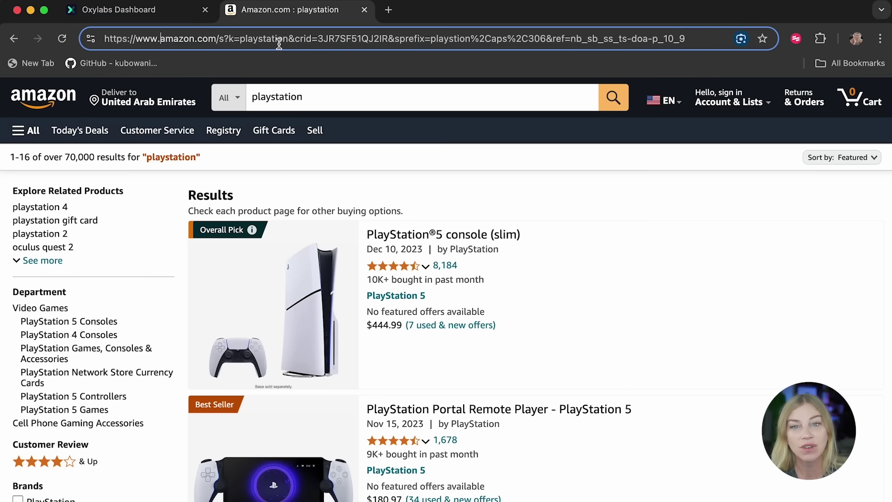
{"action": "left_click_drag", "start_coordinate": [287, 39], "coordinate": [796, 29]}
{"action": "key", "text": "BackSpace"}
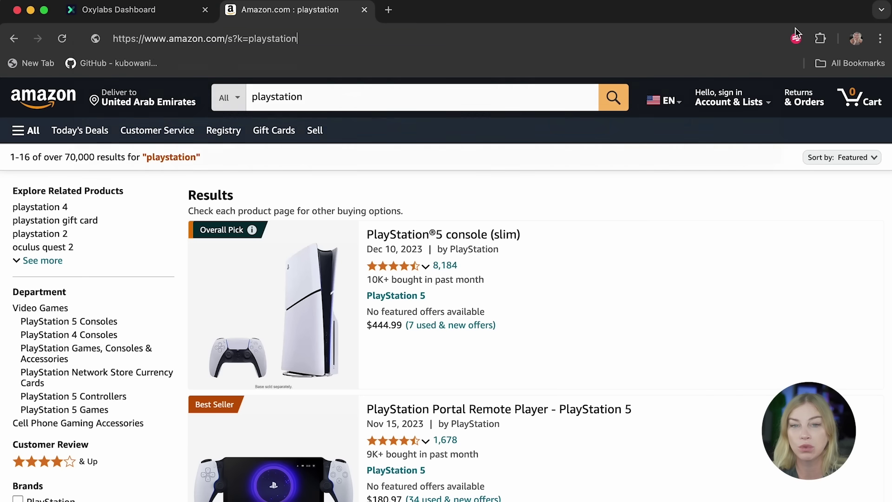
{"action": "key", "text": "Return"}
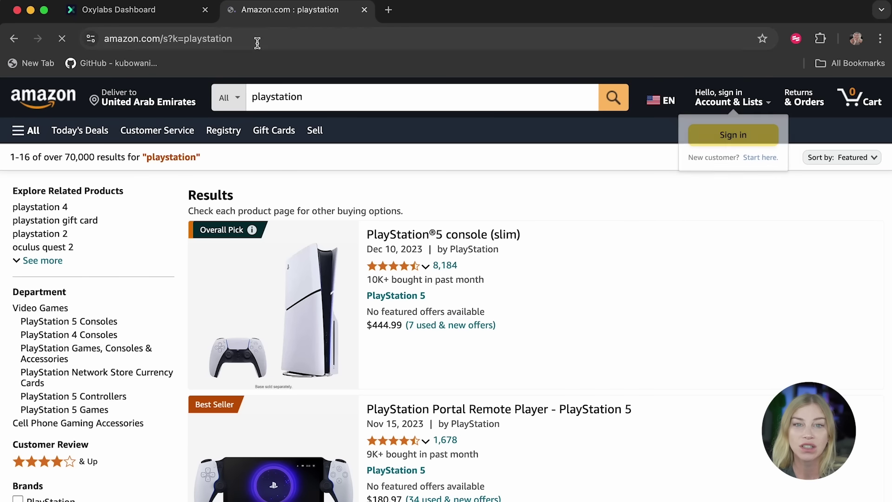
Copy the complete shortened Amazon search URL
{"action": "left_click", "coordinate": [153, 45]}
{"action": "left_click", "coordinate": [330, 42]}
{"action": "left_click_drag", "start_coordinate": [330, 42], "coordinate": [143, 42]}
{"action": "left_click", "coordinate": [335, 39]}
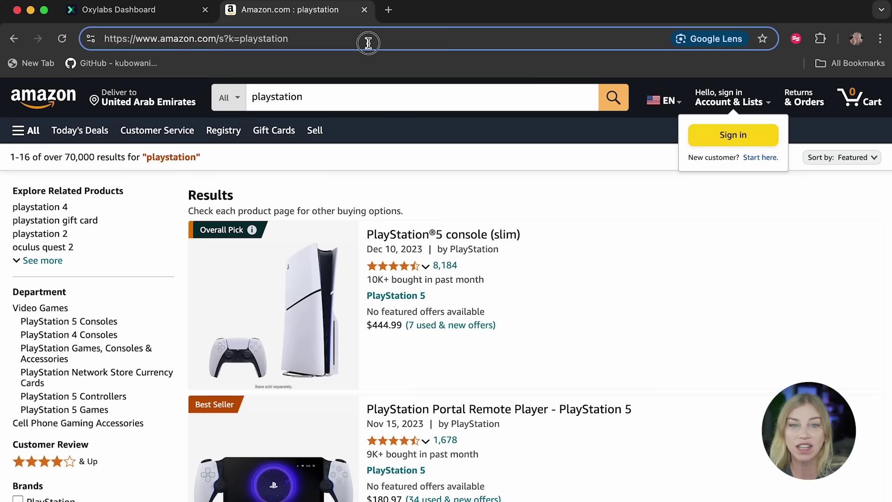
{"action": "left_click_drag", "start_coordinate": [368, 44], "coordinate": [42, 40]}
{"action": "key", "text": "super+c"}
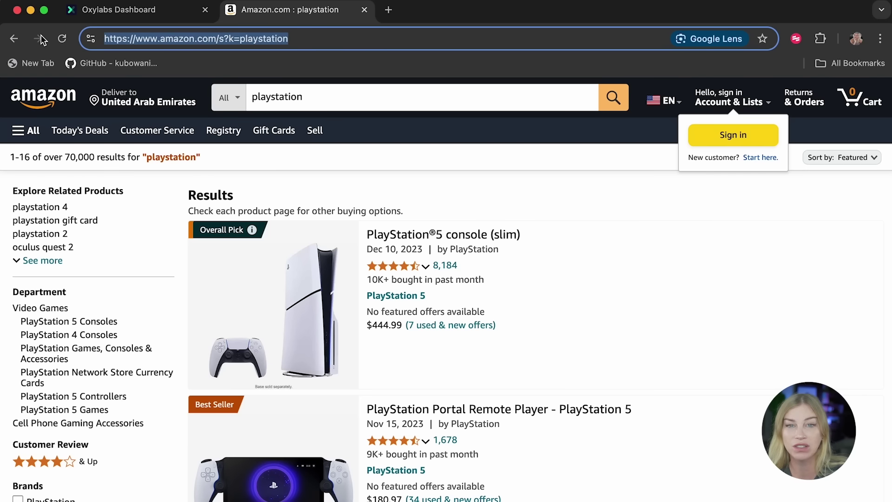
{"action": "left_click", "coordinate": [63, 8]}
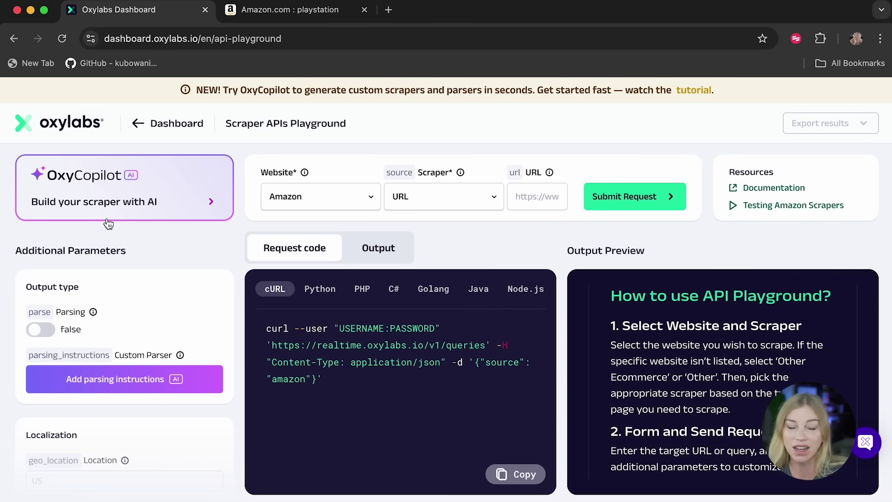
{"action": "left_click", "coordinate": [42, 215]}
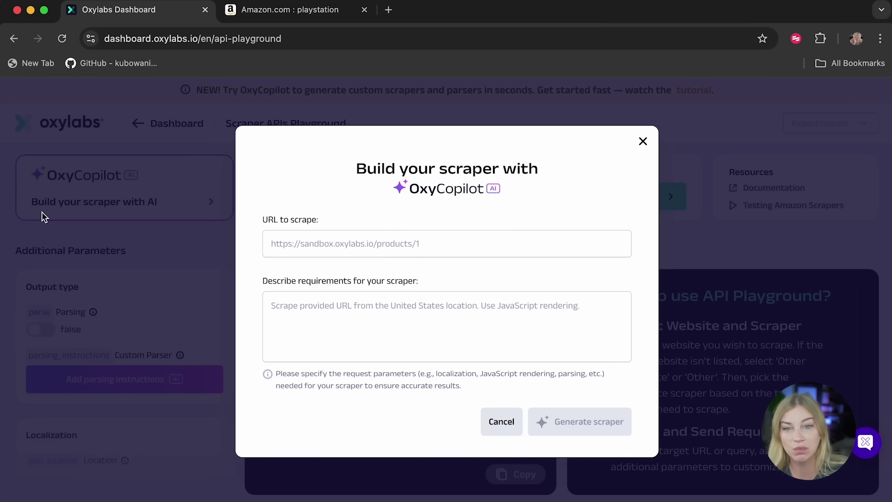
{"action": "left_click", "coordinate": [344, 244]}
{"action": "key", "text": "super+v"}
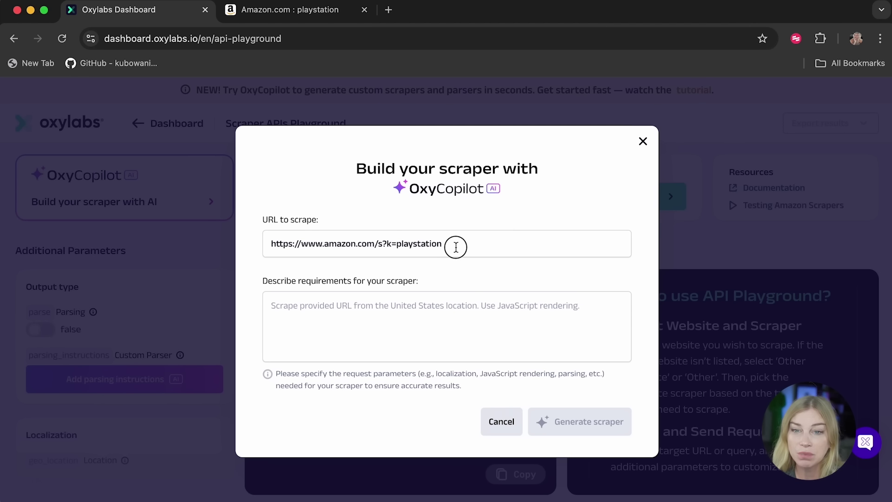
{"action": "left_click_drag", "start_coordinate": [457, 247], "coordinate": [379, 247]}
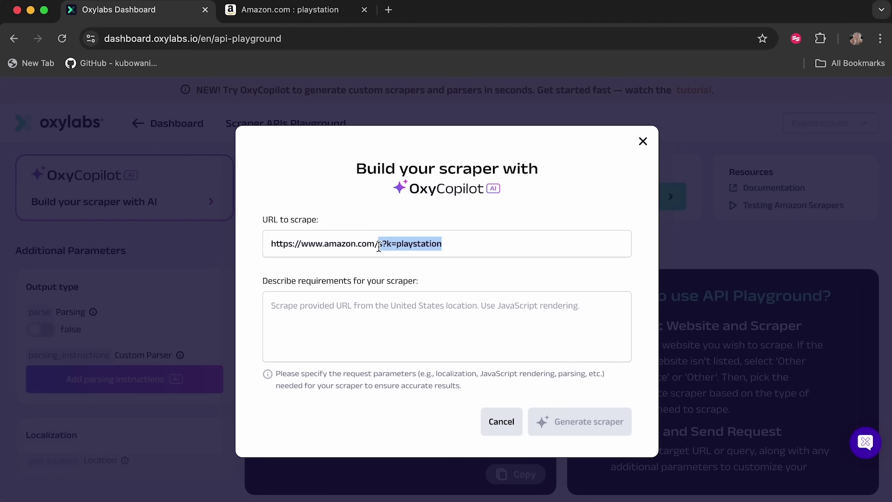
Describe the scraper requirements as "Scrape this URL using a desktop agent and United States as the location."
{"action": "left_click", "coordinate": [354, 339]}
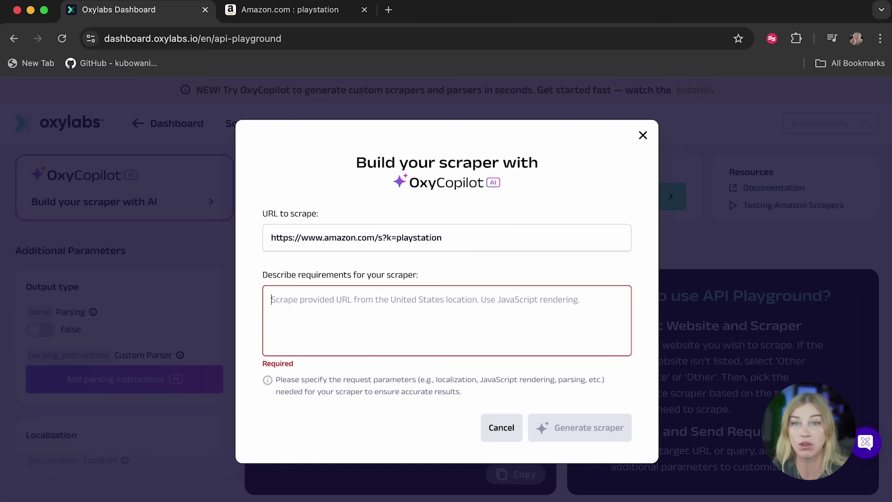
{"action": "type", "text": "Scrape "}
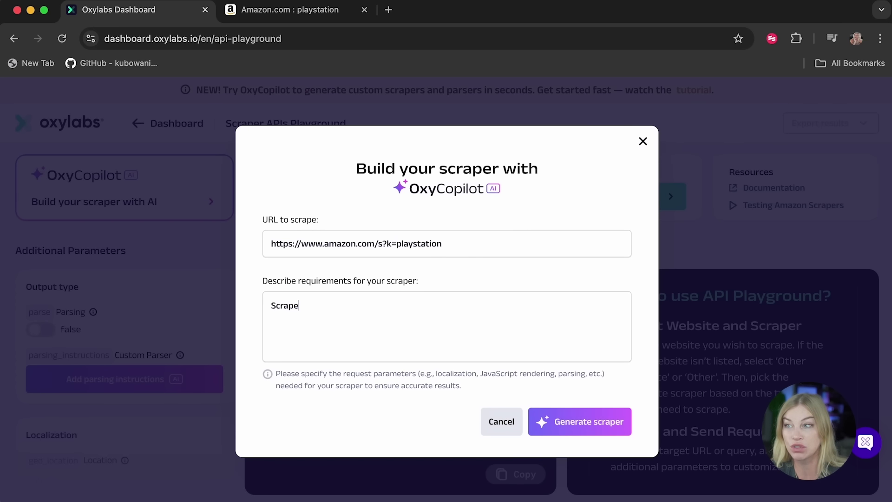
{"action": "type", "text": "this URL "}
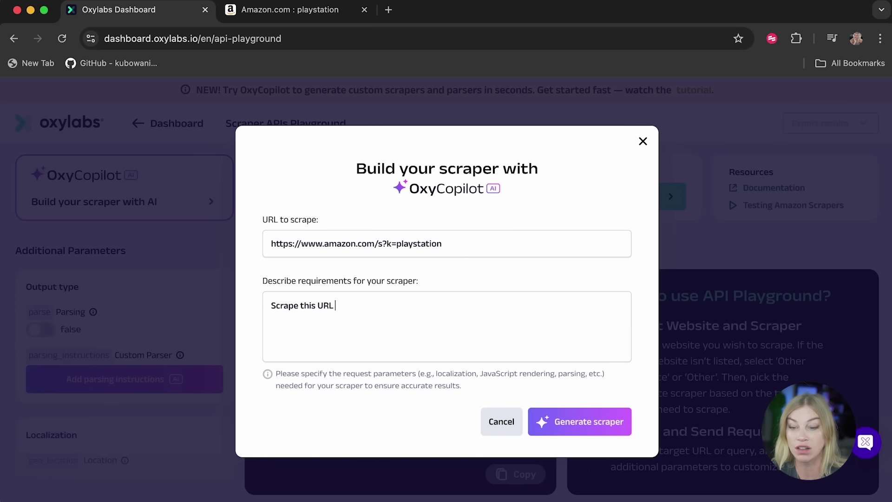
{"action": "type", "text": "using "}
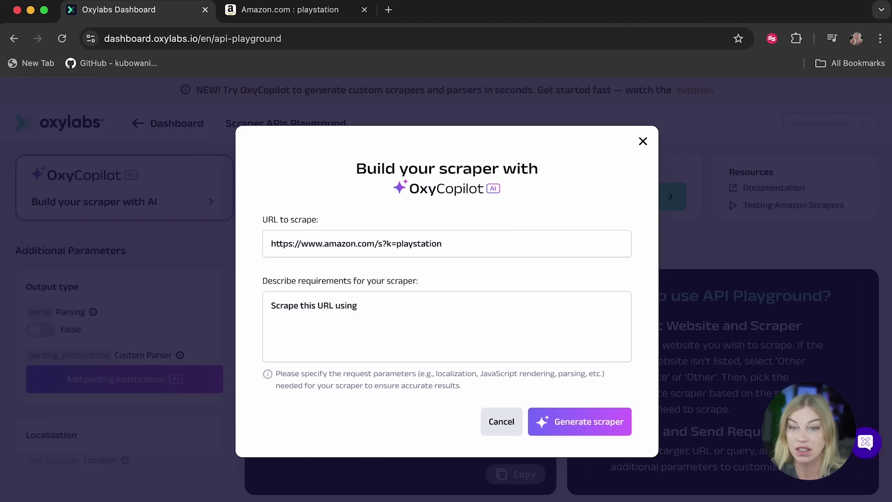
{"action": "type", "text": "a deskto"}
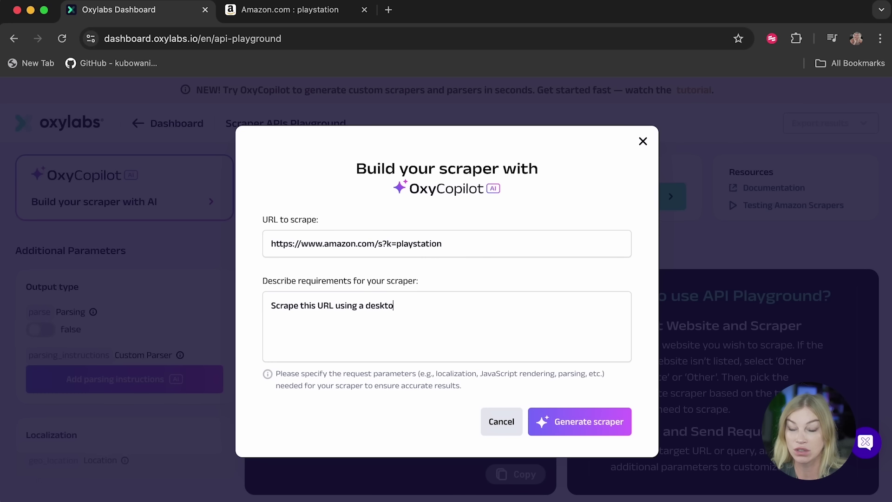
{"action": "type", "text": "p agent"}
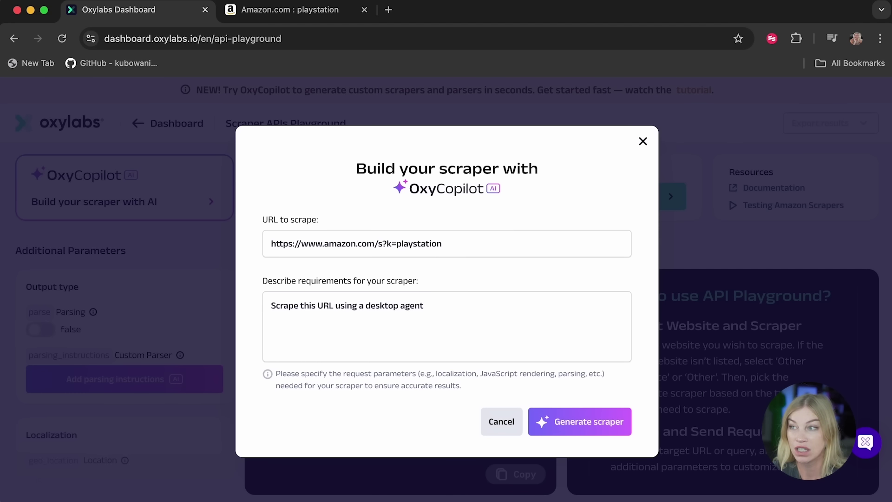
{"action": "type", "text": " and Unite"}
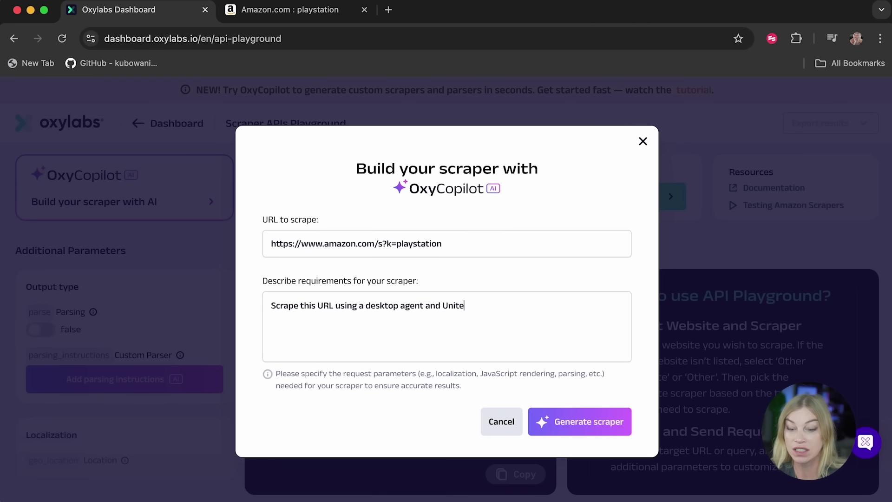
{"action": "type", "text": "d States as t"}
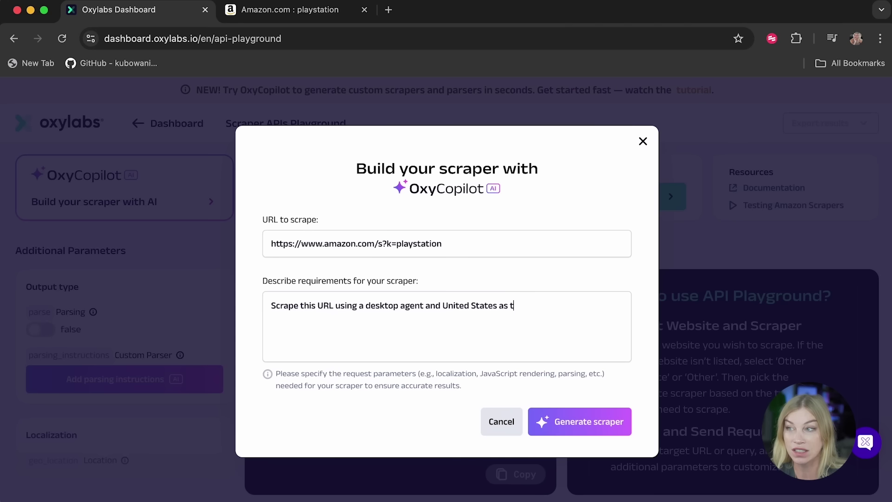
{"action": "type", "text": "he location."}
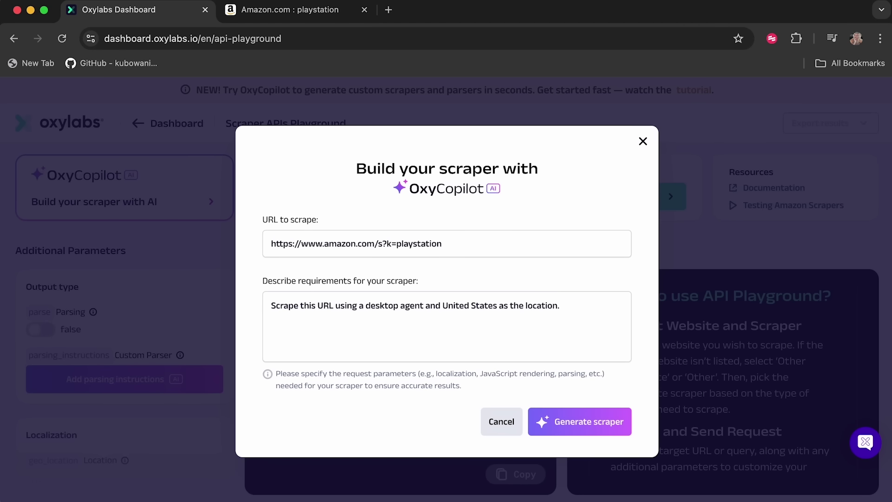
Generate the scraper, continue with the Dedicated Parser, and review the filled-in localization parameters
{"action": "left_click", "coordinate": [568, 436]}
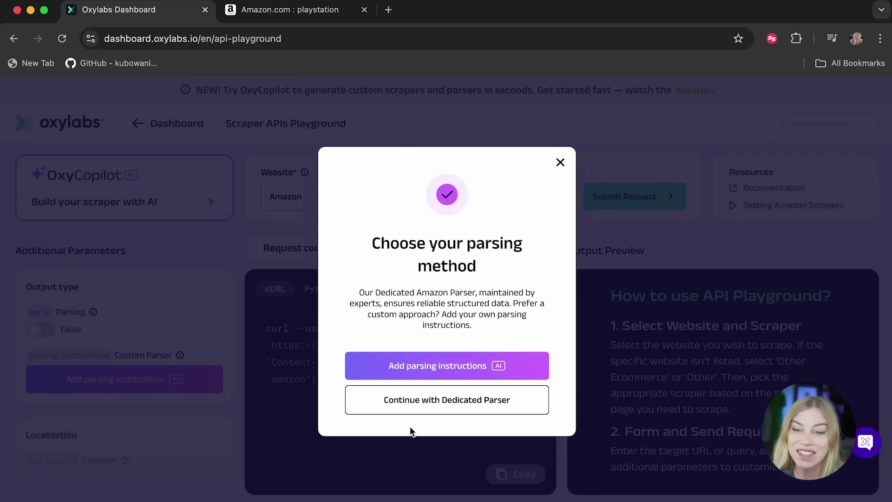
{"action": "left_click", "coordinate": [430, 412]}
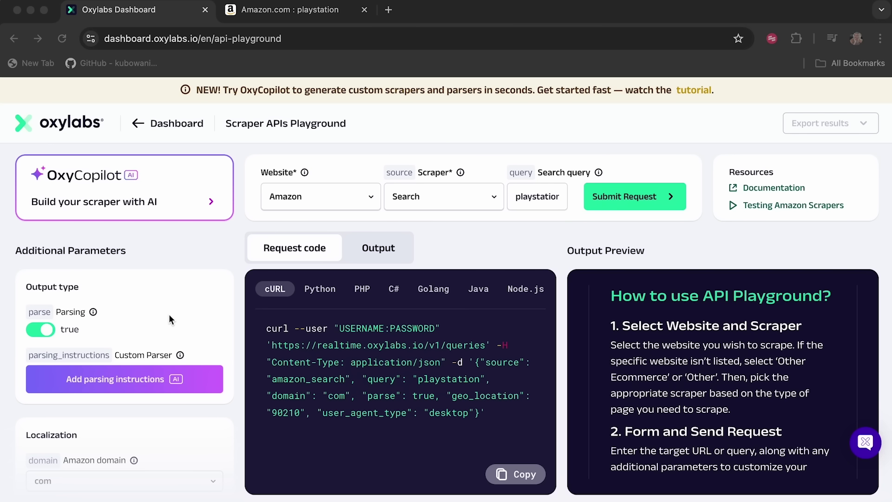
{"action": "scroll", "coordinate": [169, 315], "scroll_direction": "down", "scroll_amount": 3}
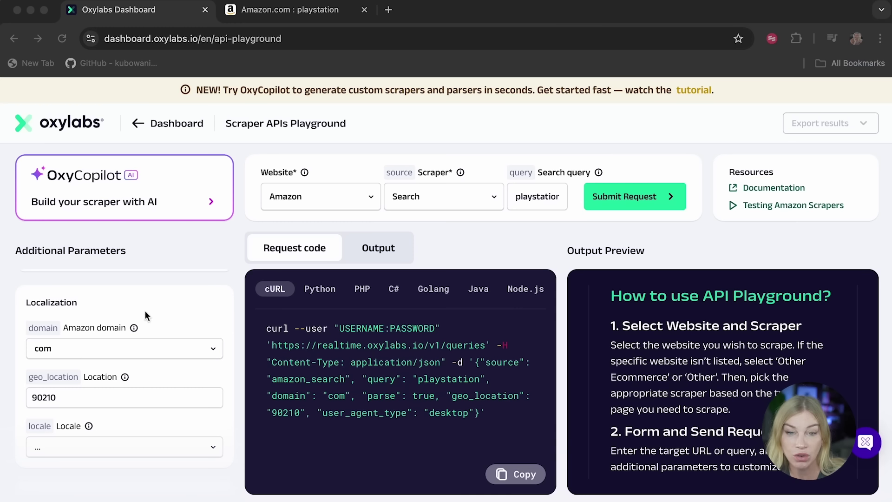
Check the localization, client options and result limit parameters of the generated scraper, and submit the Amazon search request
{"action": "scroll", "coordinate": [144, 311], "scroll_direction": "down", "scroll_amount": 2}
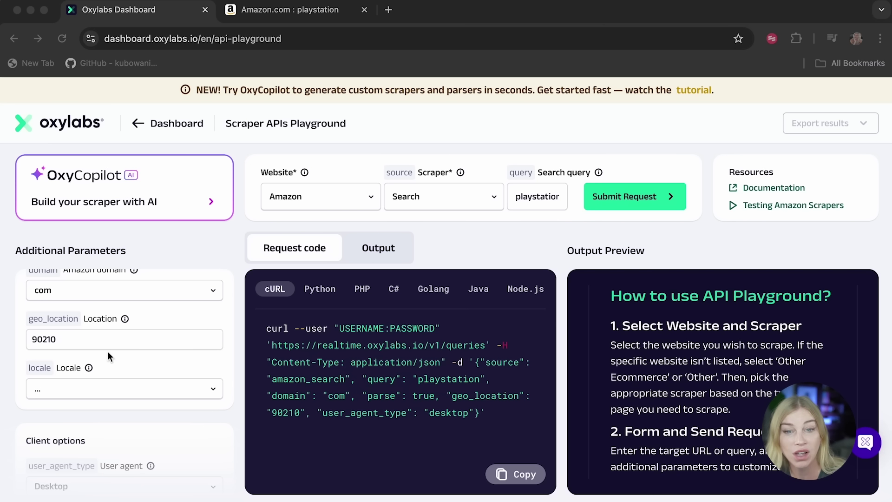
{"action": "scroll", "coordinate": [108, 352], "scroll_direction": "down", "scroll_amount": 5}
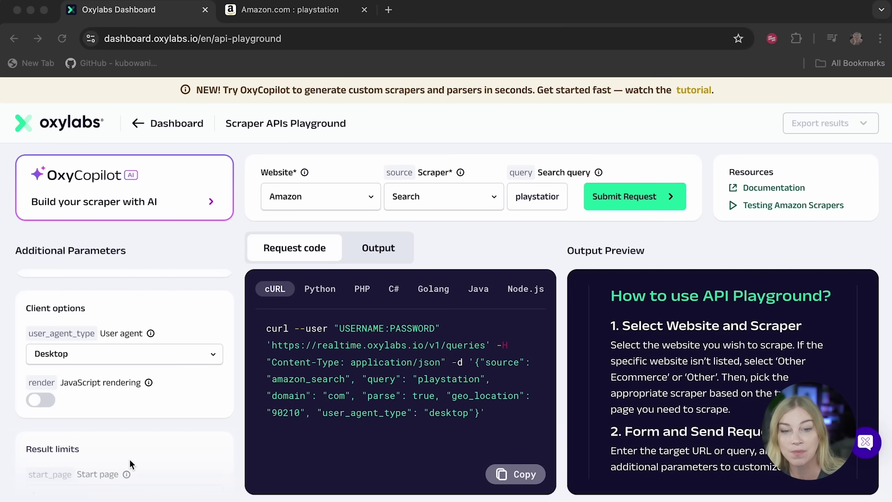
{"action": "scroll", "coordinate": [129, 462], "scroll_direction": "down", "scroll_amount": 5}
{"action": "scroll", "coordinate": [129, 462], "scroll_direction": "down", "scroll_amount": 1}
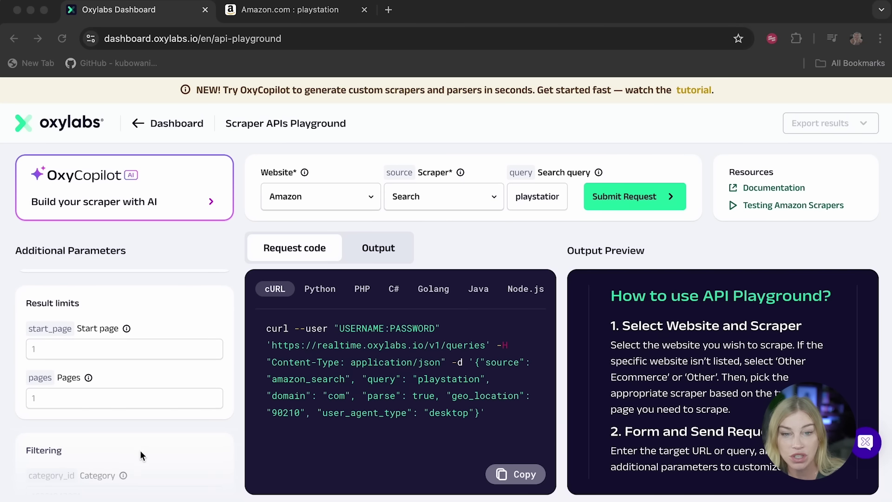
{"action": "scroll", "coordinate": [141, 451], "scroll_direction": "up", "scroll_amount": 6}
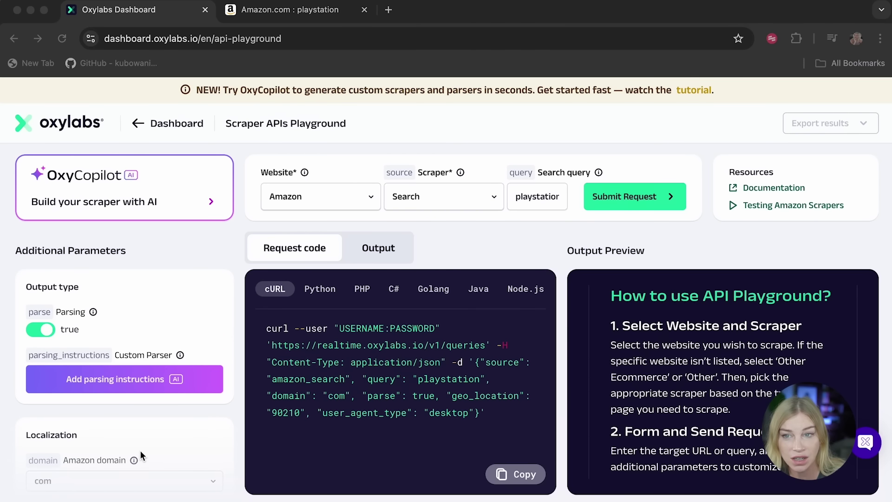
{"action": "left_click", "coordinate": [618, 201]}
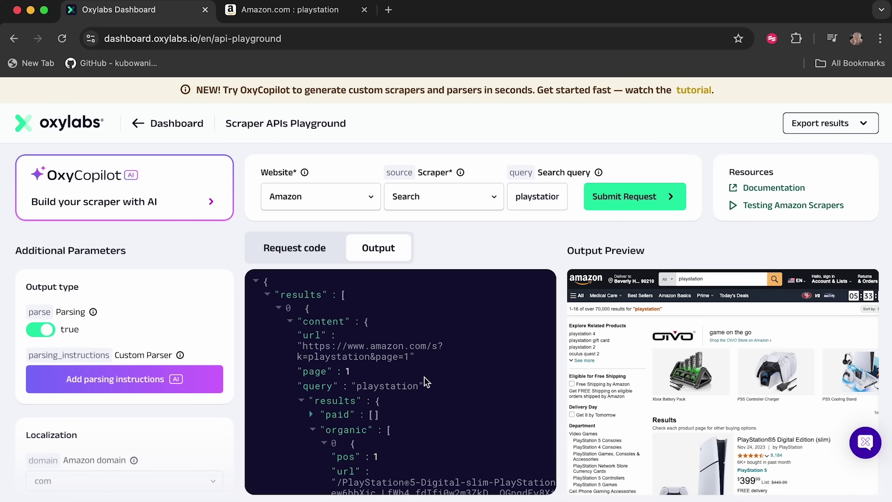
Examine the parsed JSON output of the organic PlayStation search results
{"action": "scroll", "coordinate": [427, 410], "scroll_direction": "down", "scroll_amount": 3}
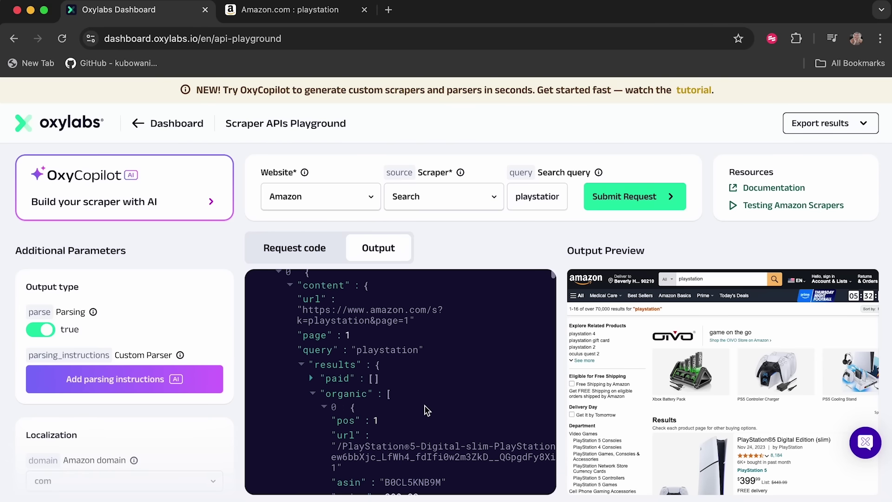
{"action": "scroll", "coordinate": [427, 410], "scroll_direction": "down", "scroll_amount": 1}
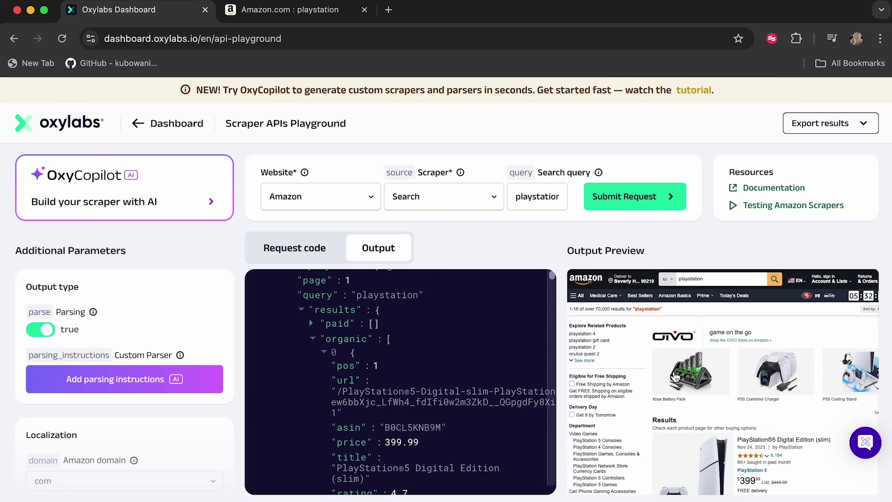
{"action": "scroll", "coordinate": [392, 457], "scroll_direction": "down", "scroll_amount": 2}
{"action": "scroll", "coordinate": [392, 456], "scroll_direction": "down", "scroll_amount": 6}
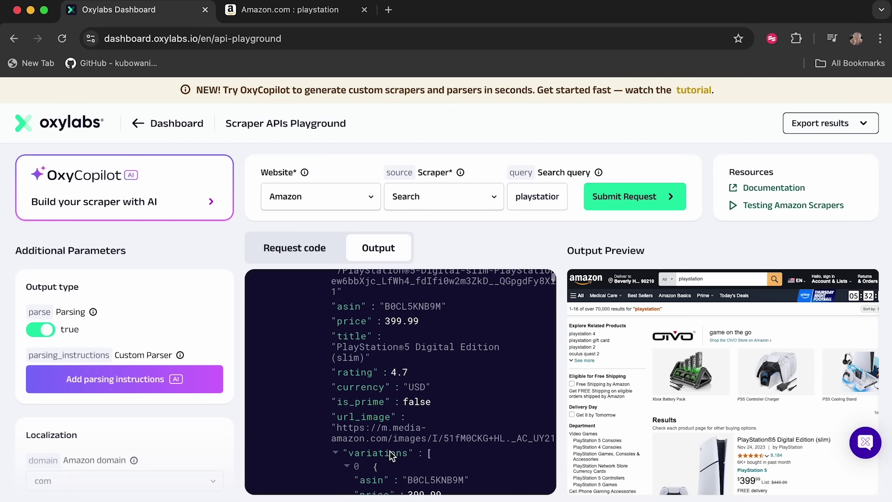
{"action": "scroll", "coordinate": [392, 456], "scroll_direction": "down", "scroll_amount": 8}
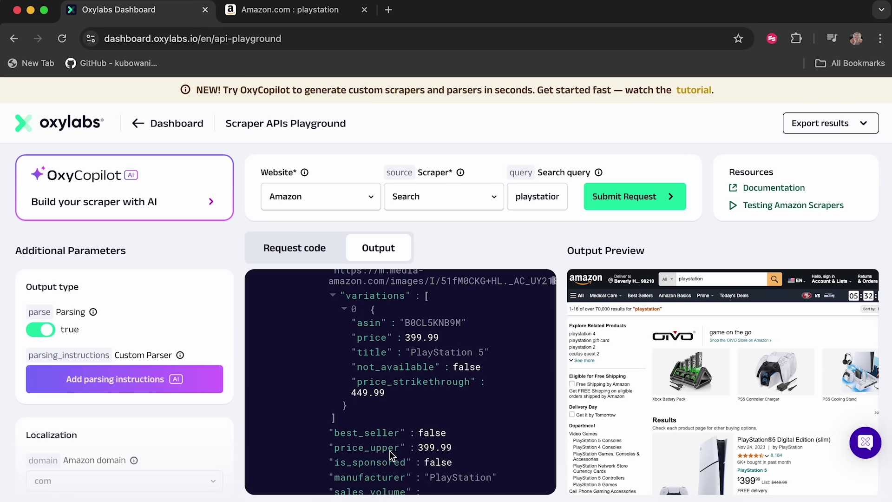
{"action": "scroll", "coordinate": [391, 456], "scroll_direction": "down", "scroll_amount": 7}
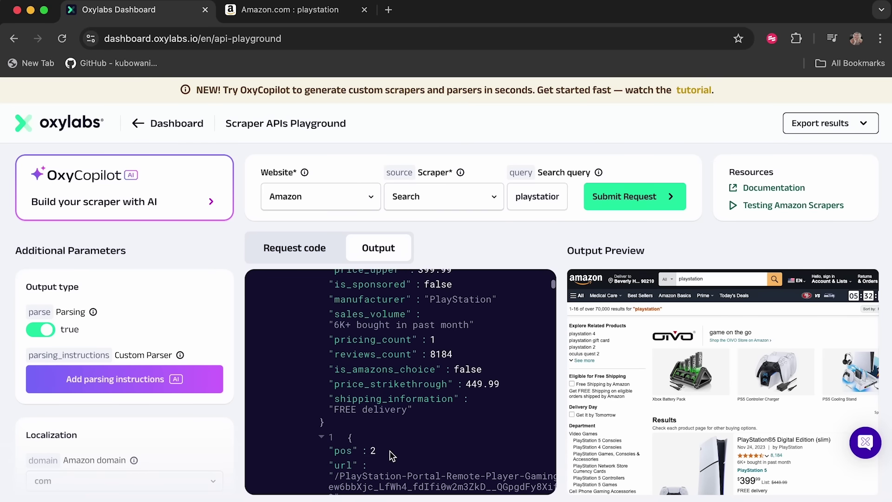
{"action": "scroll", "coordinate": [392, 456], "scroll_direction": "down", "scroll_amount": 8}
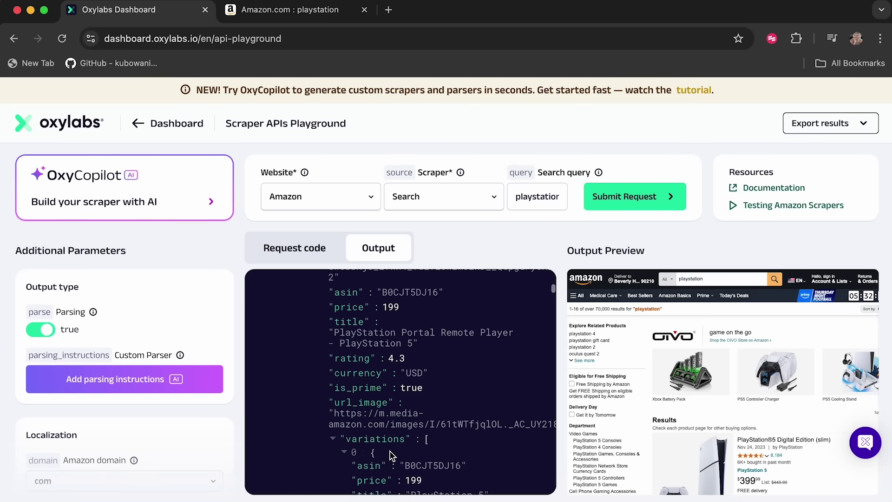
{"action": "scroll", "coordinate": [392, 456], "scroll_direction": "up", "scroll_amount": 20}
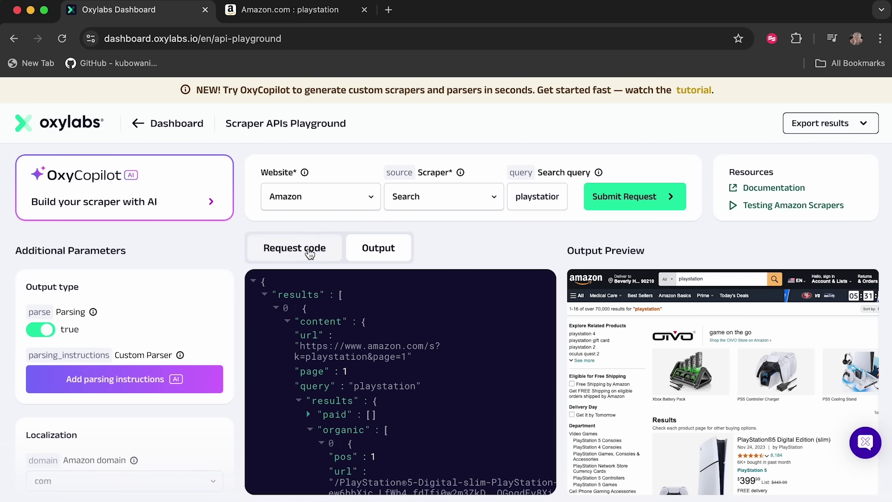
Compare the request code in cURL, Python, PHP and Node.js, and copy the Node.js version
{"action": "left_click", "coordinate": [310, 253]}
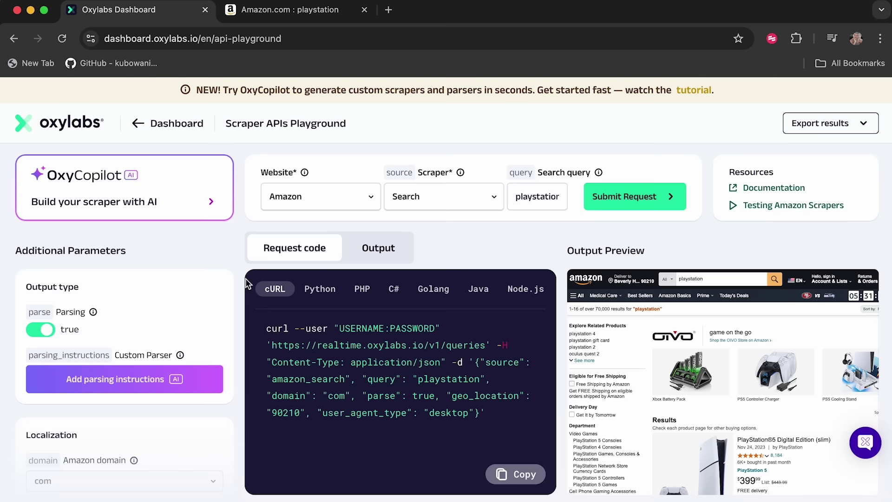
{"action": "left_click", "coordinate": [378, 249]}
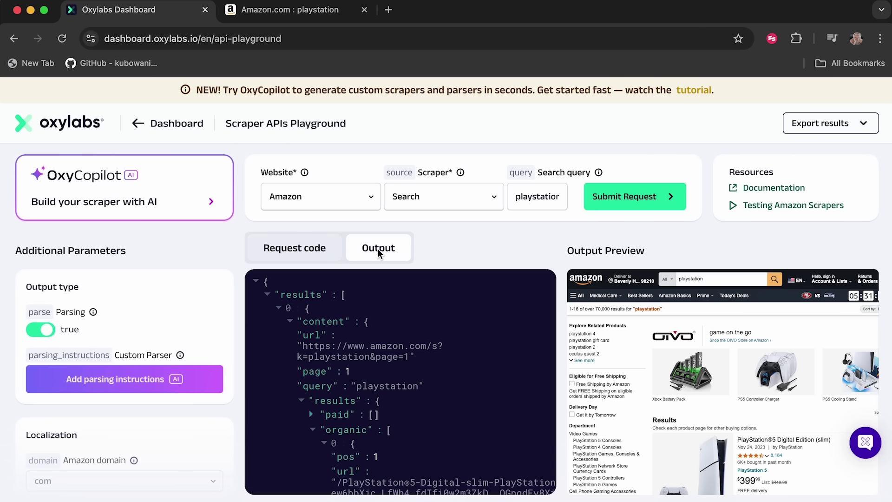
{"action": "left_click", "coordinate": [279, 250]}
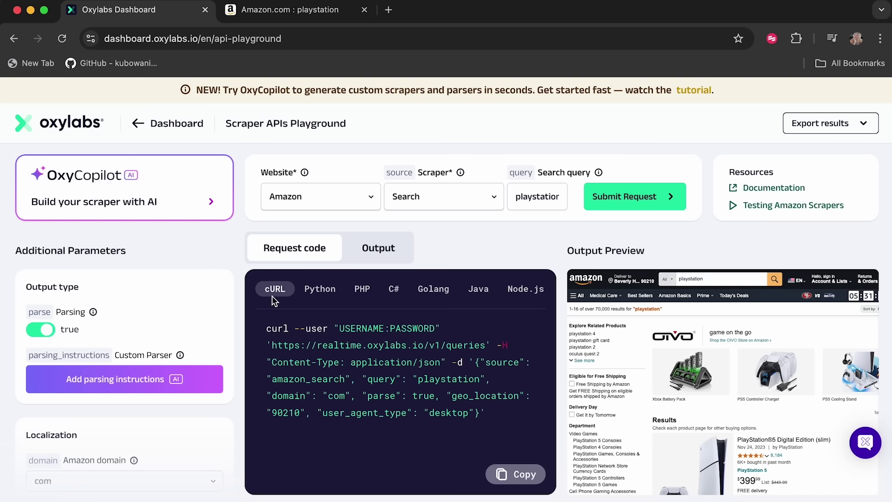
{"action": "left_click", "coordinate": [323, 293]}
{"action": "left_click", "coordinate": [363, 292]}
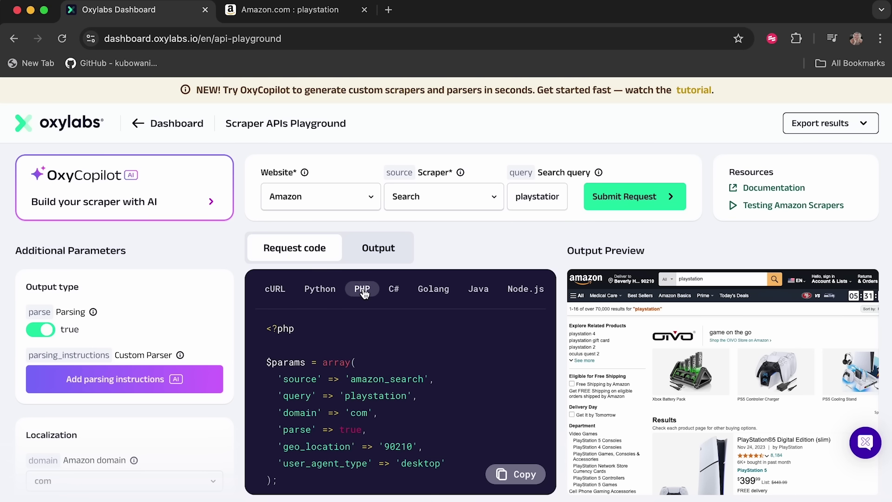
{"action": "left_click", "coordinate": [516, 294]}
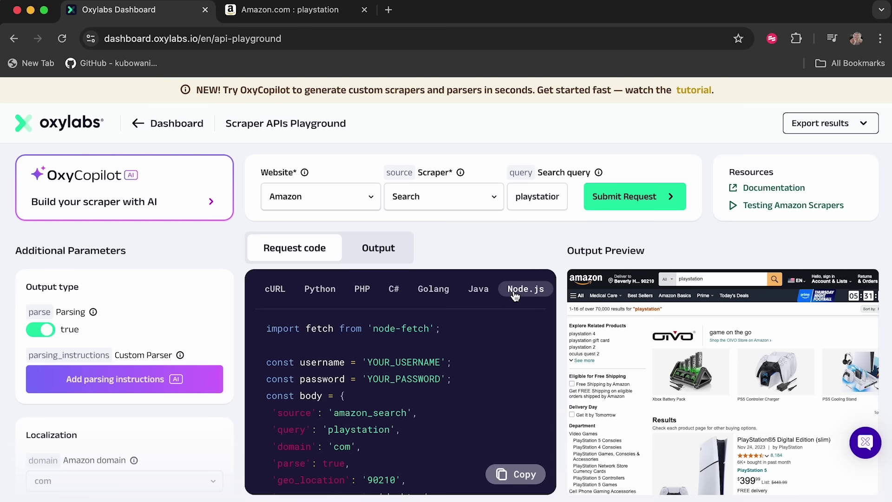
{"action": "scroll", "coordinate": [514, 296], "scroll_direction": "right", "scroll_amount": 2}
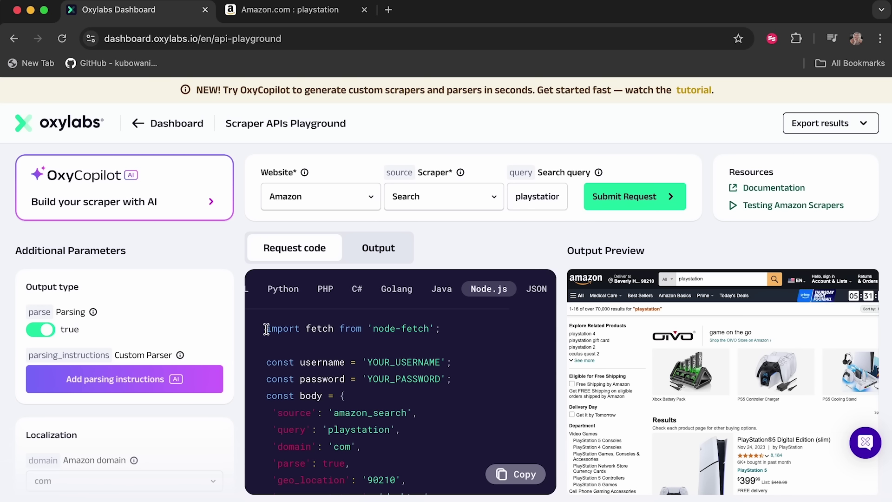
{"action": "left_click", "coordinate": [515, 475]}
Revisit the output briefly and read through the whole Node.js request code
{"action": "left_click", "coordinate": [379, 248]}
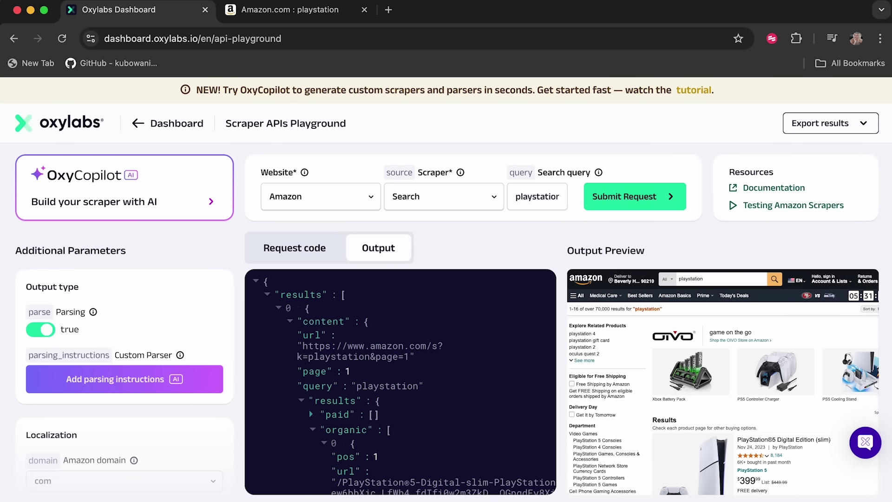
{"action": "left_click", "coordinate": [290, 255]}
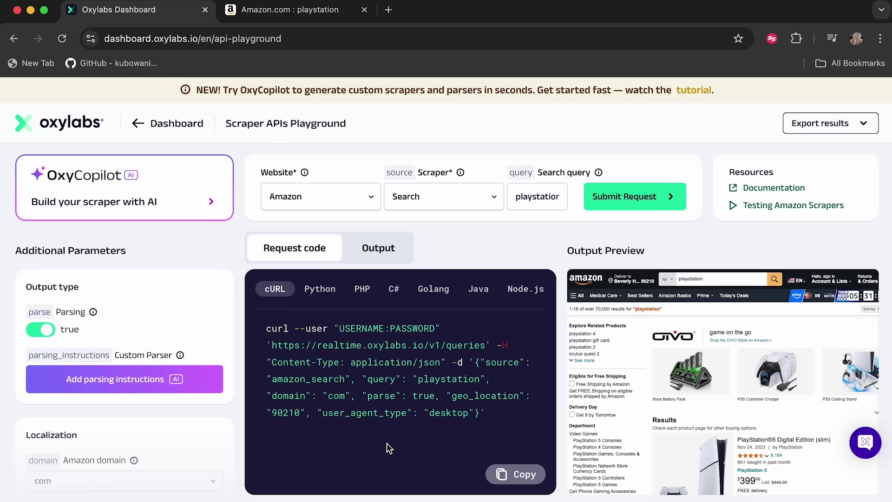
{"action": "left_click", "coordinate": [526, 292]}
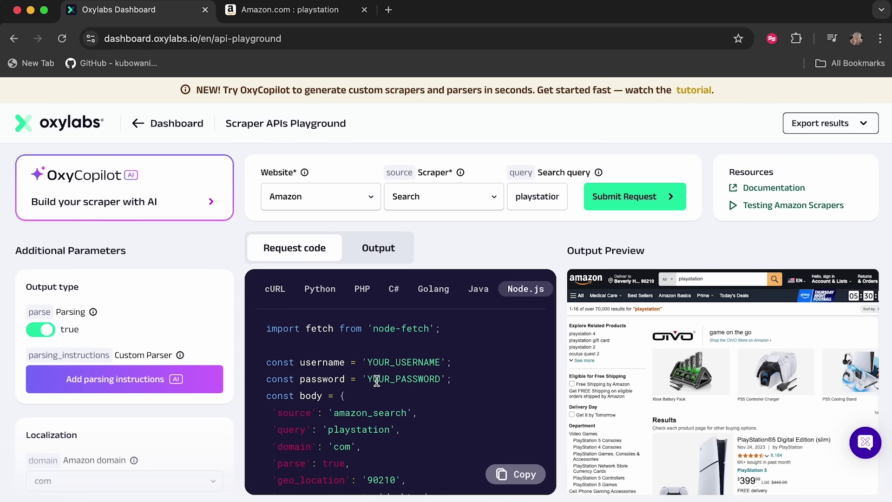
{"action": "scroll", "coordinate": [392, 395], "scroll_direction": "down", "scroll_amount": 3}
{"action": "scroll", "coordinate": [390, 394], "scroll_direction": "down", "scroll_amount": 8}
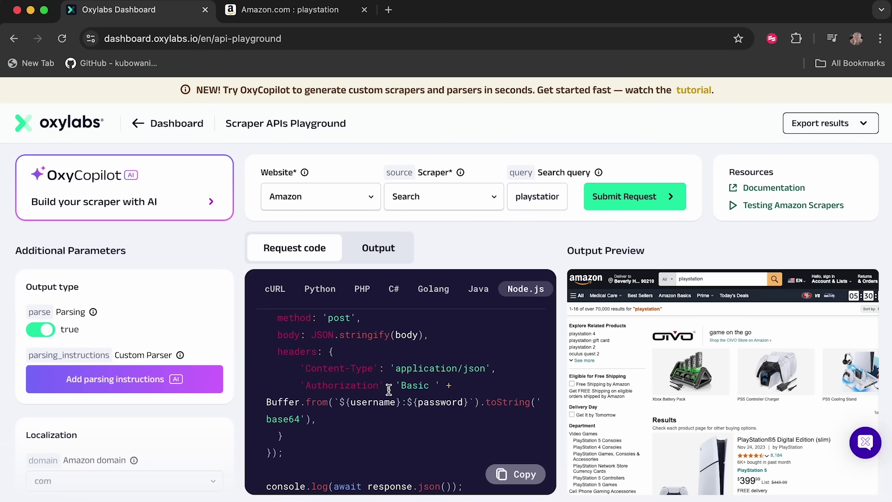
{"action": "scroll", "coordinate": [389, 395], "scroll_direction": "up", "scroll_amount": 10}
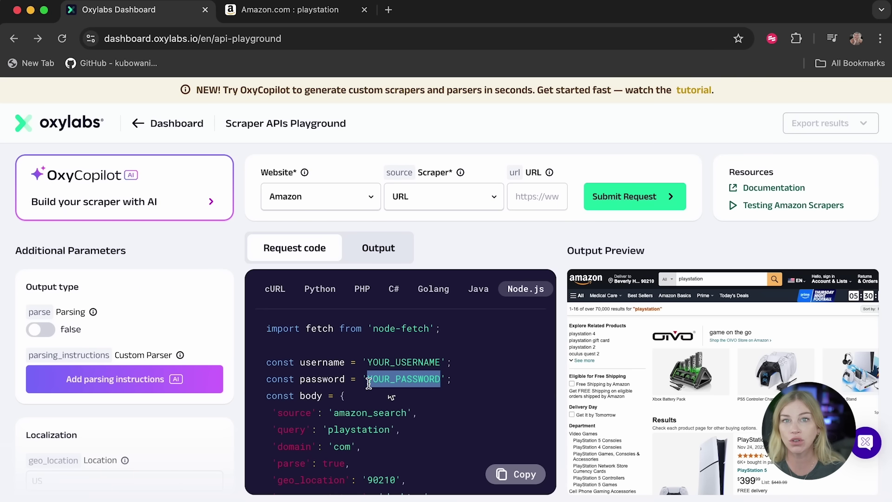
Highlight the username and password placeholder values in the Node.js request code
{"action": "left_click", "coordinate": [409, 363]}
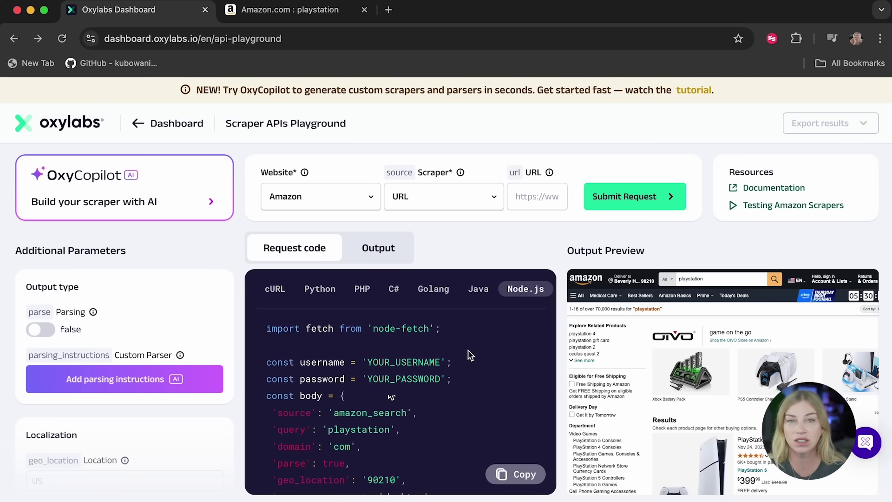
{"action": "left_click_drag", "start_coordinate": [451, 363], "coordinate": [364, 362]}
{"action": "left_click_drag", "start_coordinate": [467, 378], "coordinate": [365, 373]}
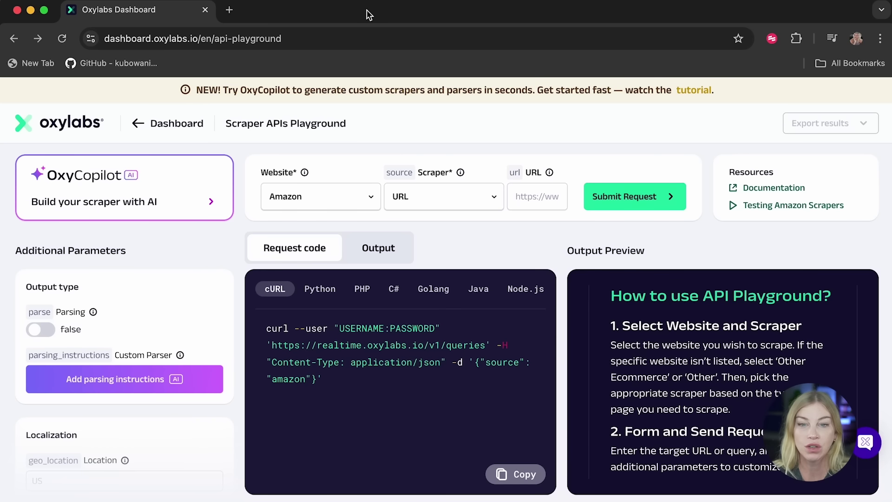
{"action": "left_click", "coordinate": [229, 9]}
{"action": "key", "text": "super+v"}
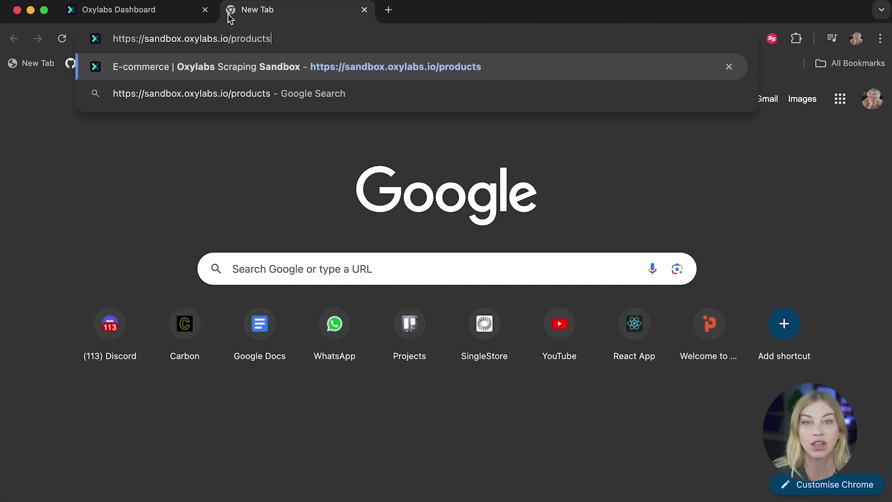
{"action": "key", "text": "Return"}
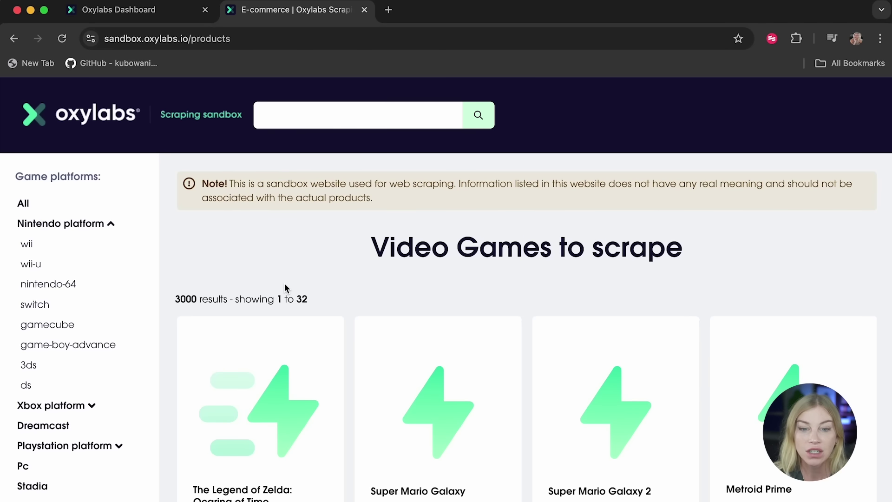
{"action": "scroll", "coordinate": [284, 283], "scroll_direction": "down", "scroll_amount": 3}
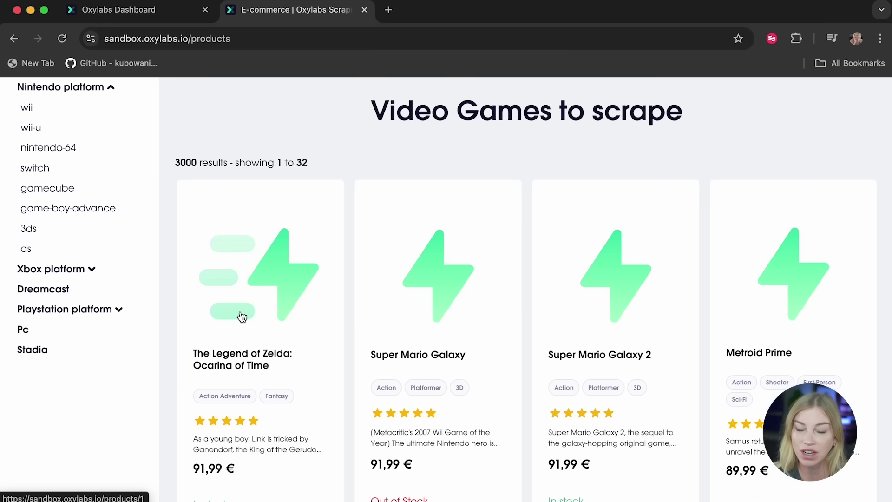
{"action": "scroll", "coordinate": [242, 317], "scroll_direction": "down", "scroll_amount": 10}
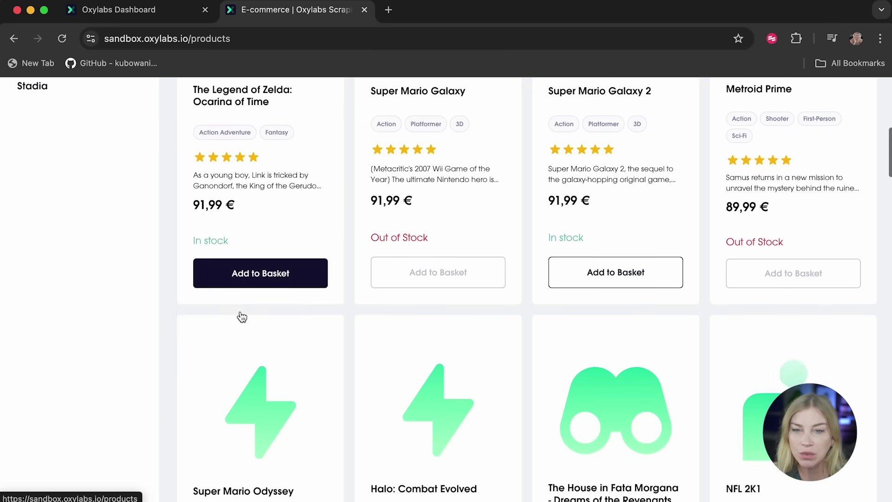
{"action": "scroll", "coordinate": [240, 314], "scroll_direction": "down", "scroll_amount": 5}
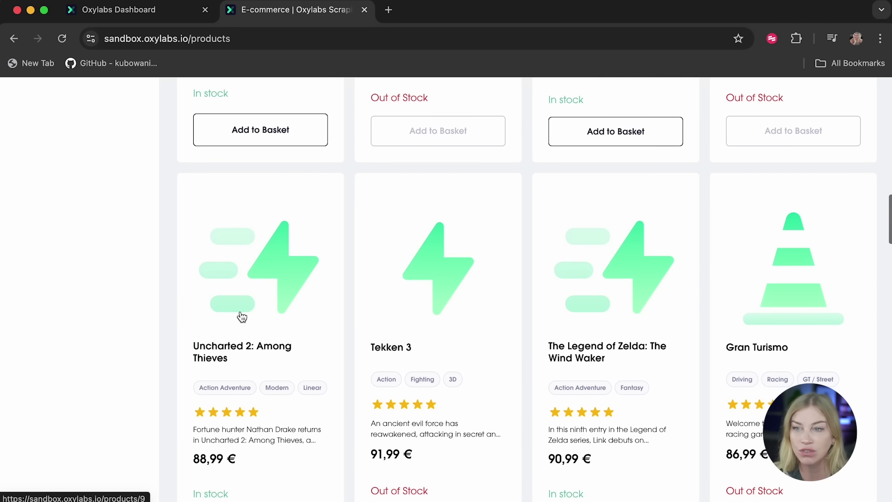
{"action": "scroll", "coordinate": [242, 316], "scroll_direction": "up", "scroll_amount": 15}
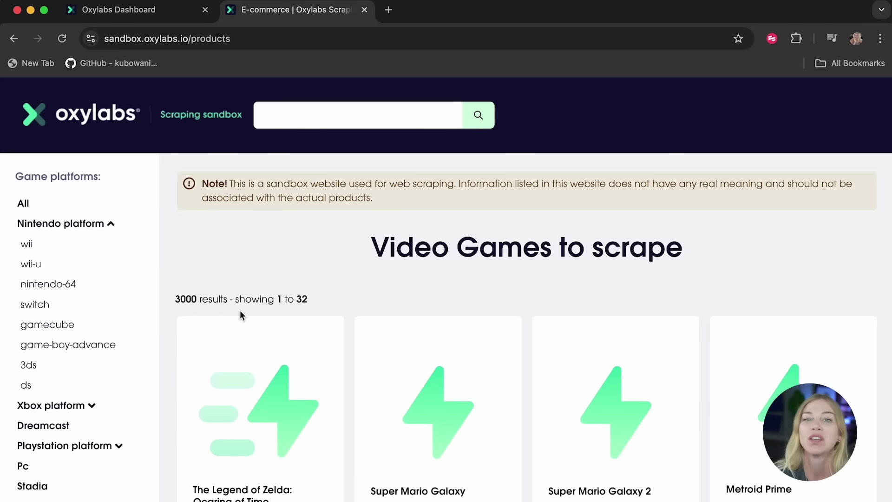
Select the sandbox page's URL and highlight the end of the note about its listed information
{"action": "left_click", "coordinate": [317, 37]}
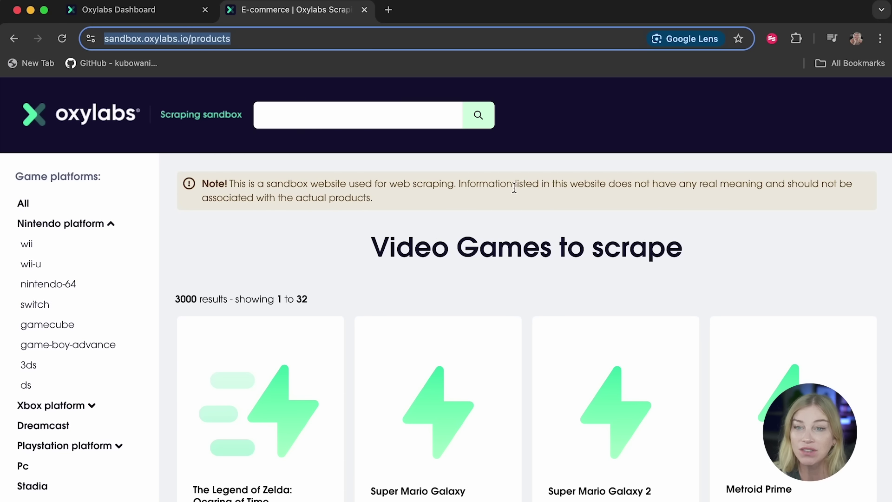
{"action": "left_click_drag", "start_coordinate": [629, 188], "coordinate": [850, 195]}
{"action": "left_click", "coordinate": [252, 258]}
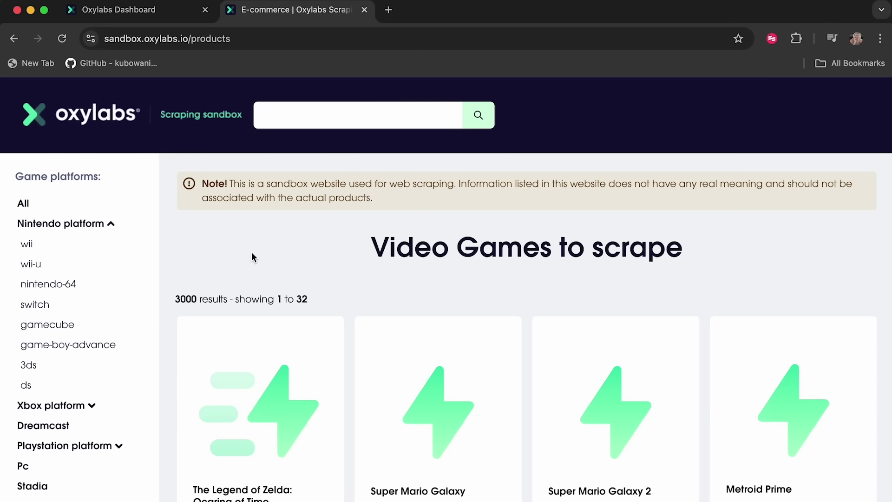
{"action": "left_click", "coordinate": [144, 15]}
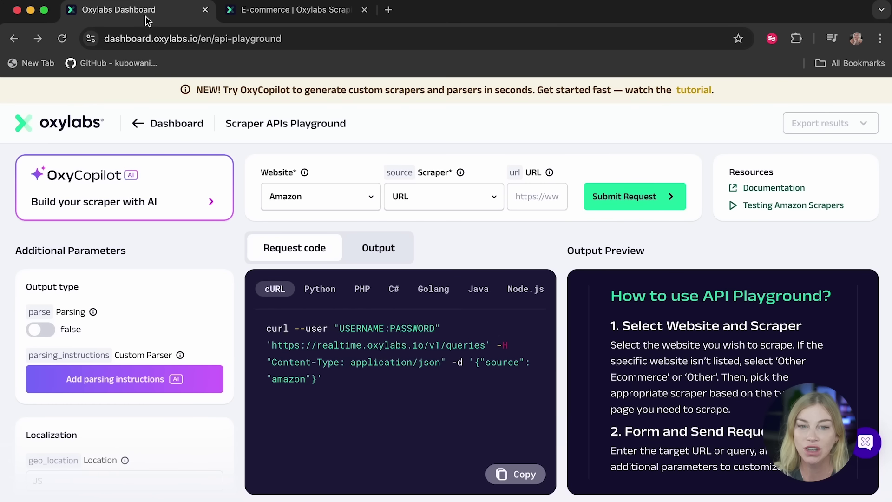
{"action": "left_click", "coordinate": [144, 200]}
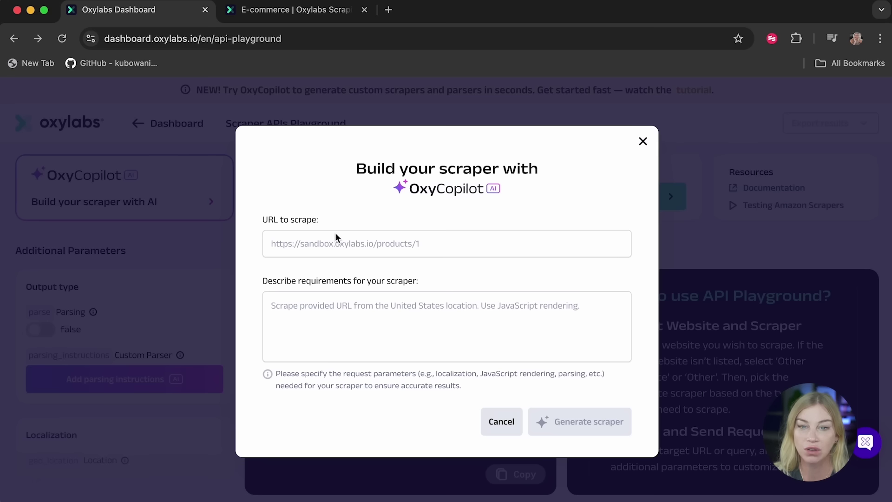
{"action": "left_click", "coordinate": [341, 249]}
{"action": "key", "text": "super+v"}
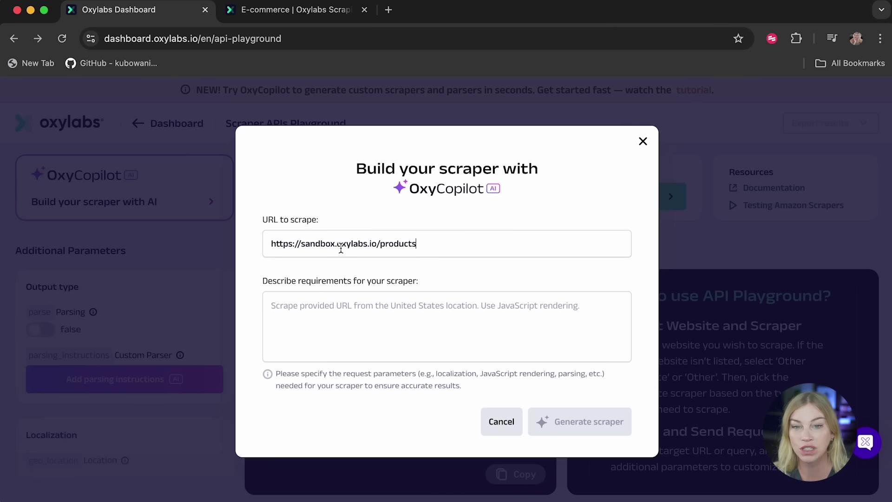
Go to the nintendo-64 category of the sandbox site and copy its URL
{"action": "left_click", "coordinate": [305, 14]}
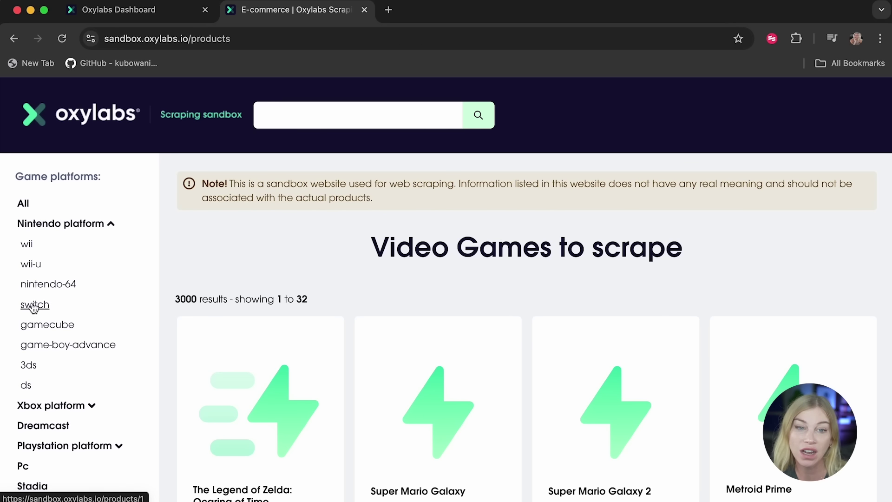
{"action": "left_click", "coordinate": [38, 289]}
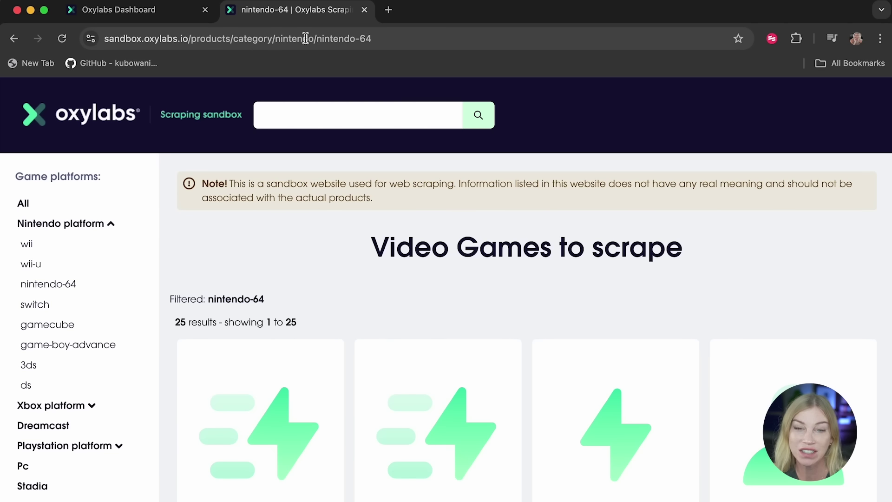
{"action": "left_click_drag", "start_coordinate": [385, 39], "coordinate": [91, 34]}
{"action": "key", "text": "super+c"}
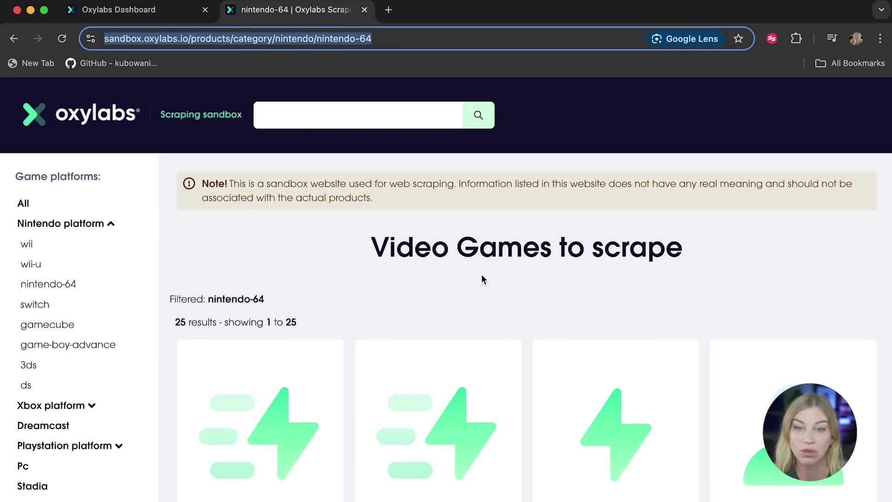
Look through the nintendo-64 listings and view the product page of The Legend of Zelda: Majora's Mask before returning to the category
{"action": "scroll", "coordinate": [500, 432], "scroll_direction": "down", "scroll_amount": 10}
{"action": "scroll", "coordinate": [500, 433], "scroll_direction": "up", "scroll_amount": 10}
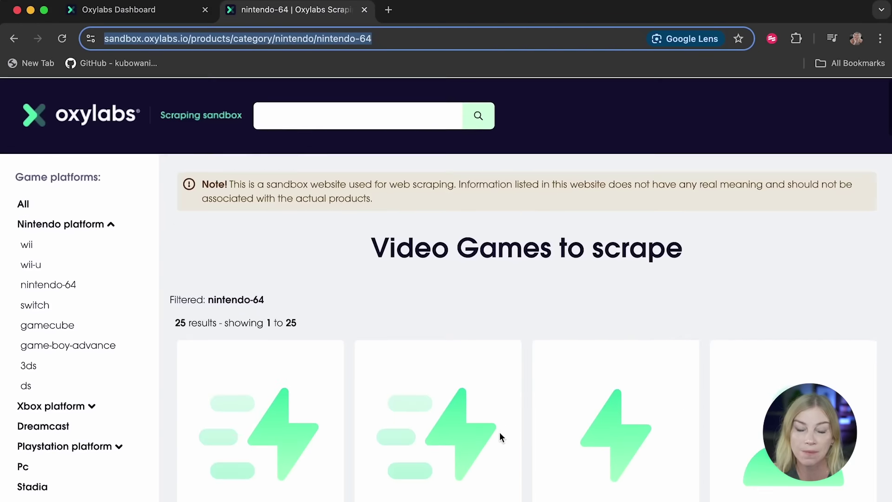
{"action": "scroll", "coordinate": [500, 432], "scroll_direction": "down", "scroll_amount": 5}
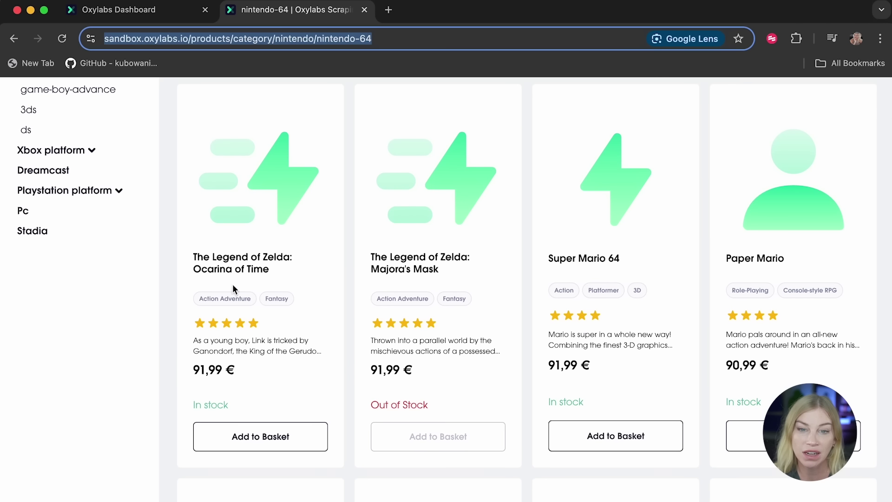
{"action": "left_click", "coordinate": [456, 275]}
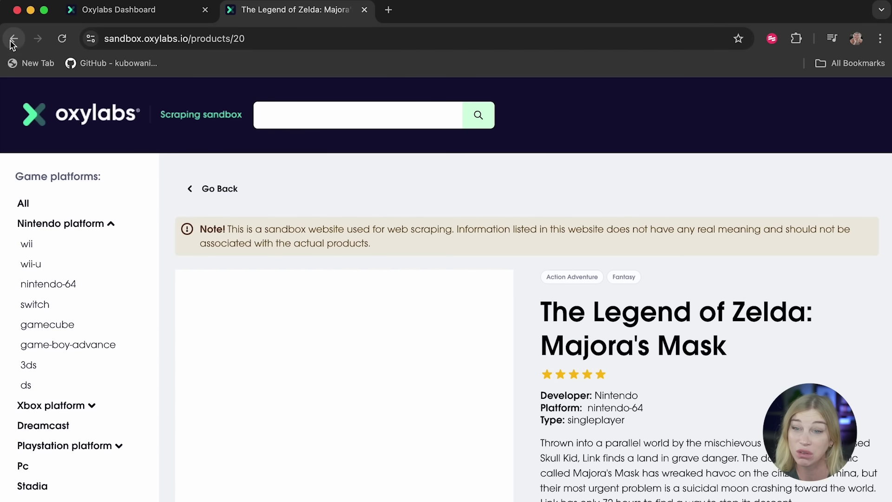
{"action": "left_click", "coordinate": [13, 40]}
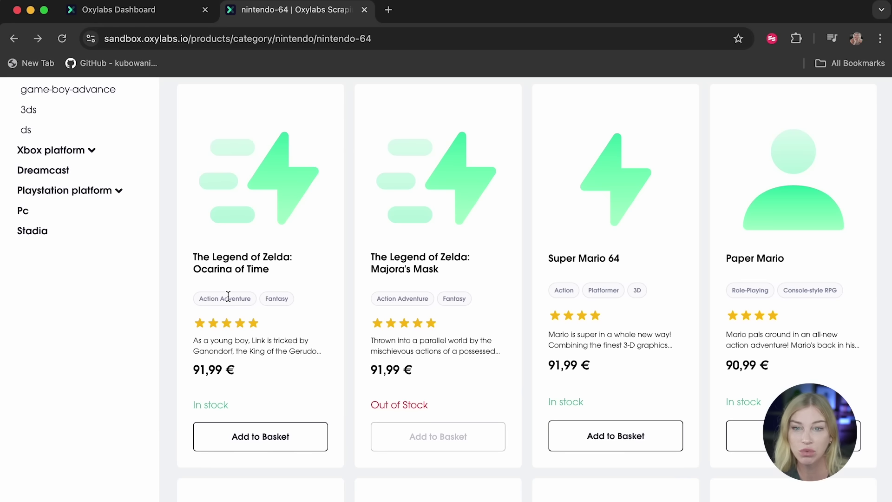
{"action": "scroll", "coordinate": [227, 298], "scroll_direction": "up", "scroll_amount": 5}
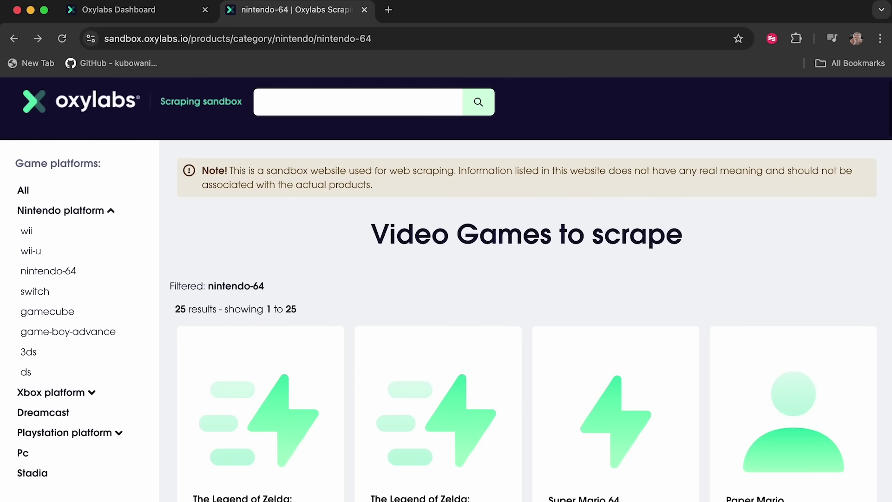
{"action": "left_click", "coordinate": [126, 18]}
{"action": "left_click_drag", "start_coordinate": [478, 245], "coordinate": [160, 239]}
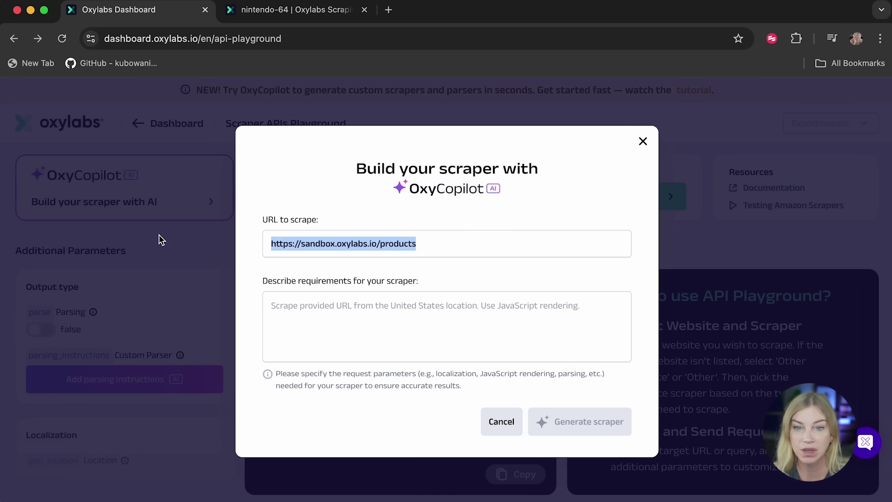
{"action": "key", "text": "super+v"}
Describe the requirements as "Scrape the provided url using a desktop agent and the United States as the location." and generate the scraper
{"action": "left_click", "coordinate": [342, 327]}
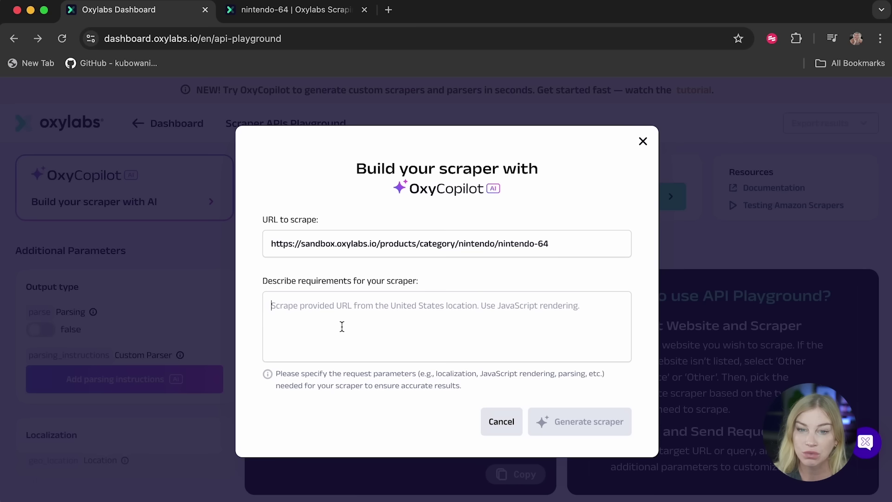
{"action": "type", "text": "Scrape"}
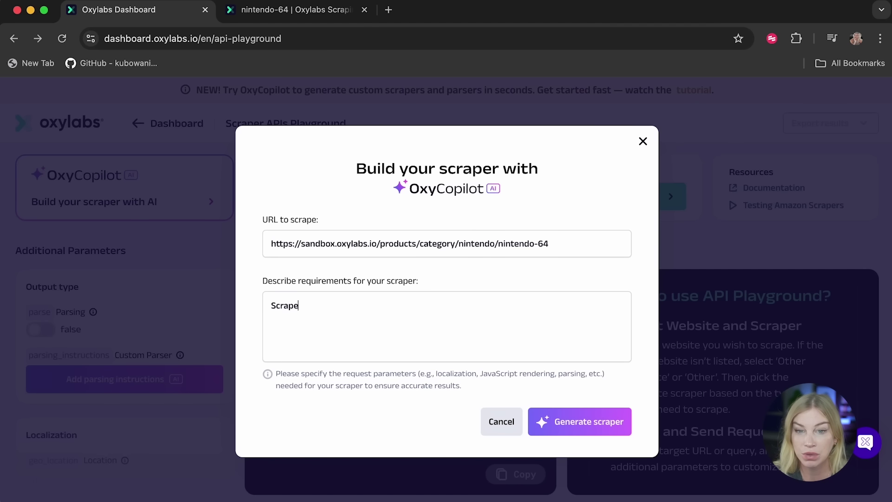
{"action": "type", "text": " the provid"}
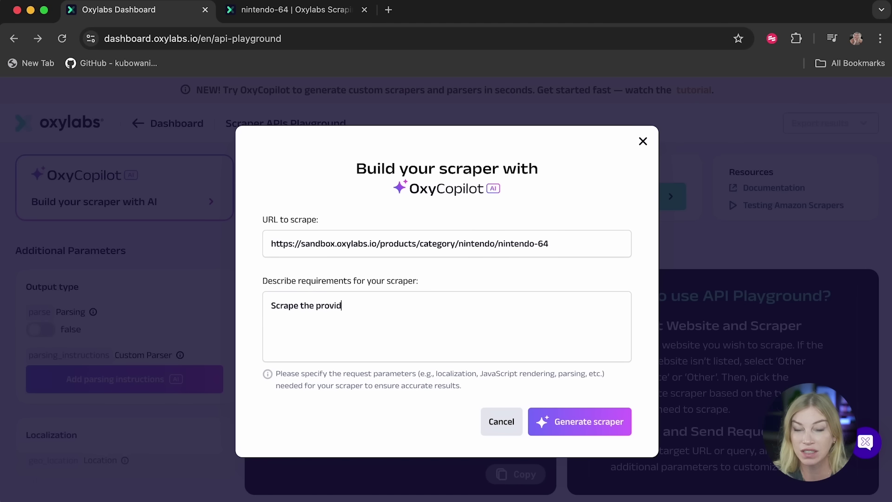
{"action": "type", "text": "ed url "}
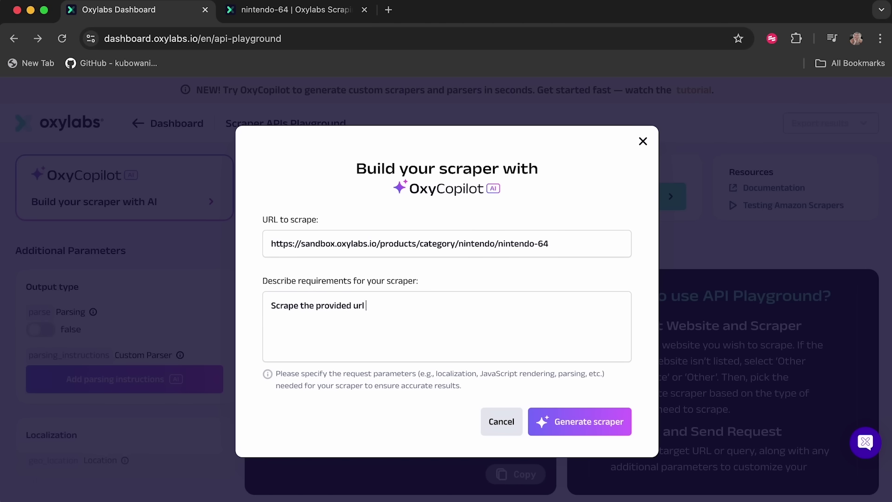
{"action": "type", "text": "using a desktop agent"}
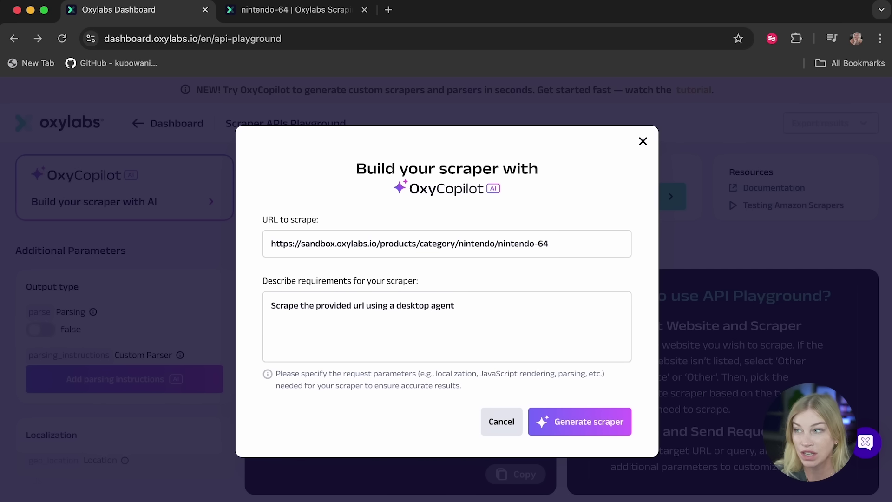
{"action": "type", "text": " and the Uni"}
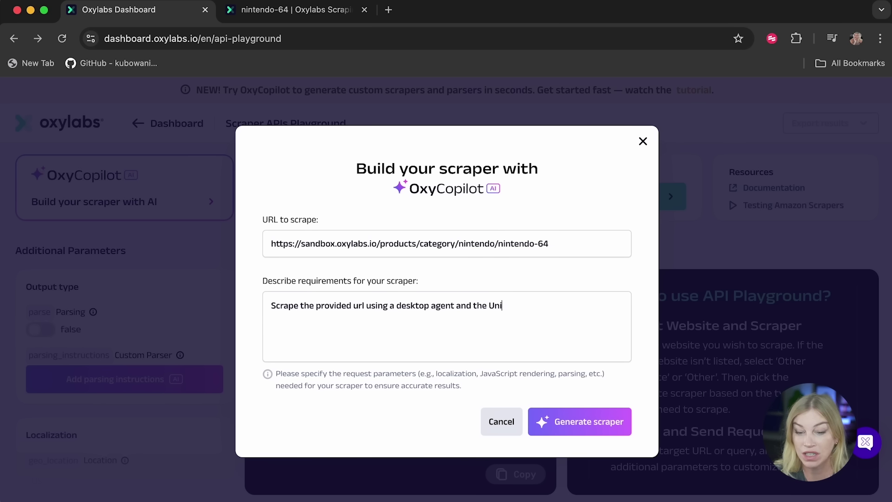
{"action": "type", "text": "ted States as "}
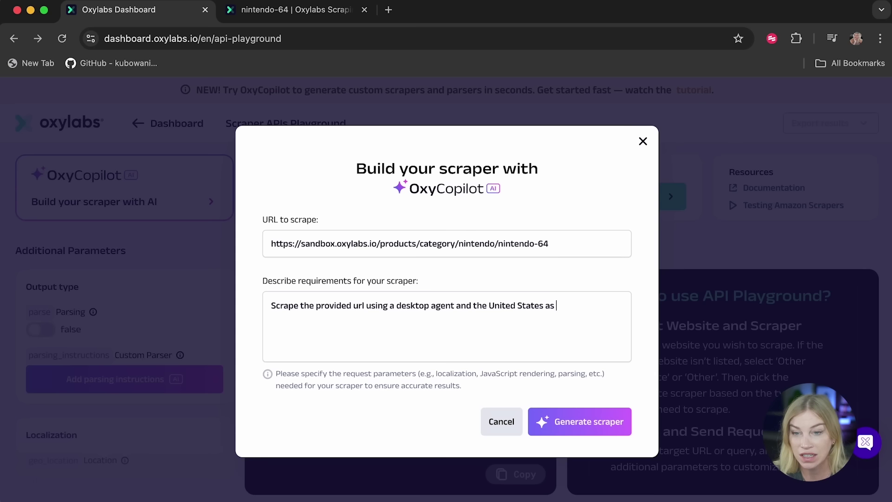
{"action": "type", "text": "the location."}
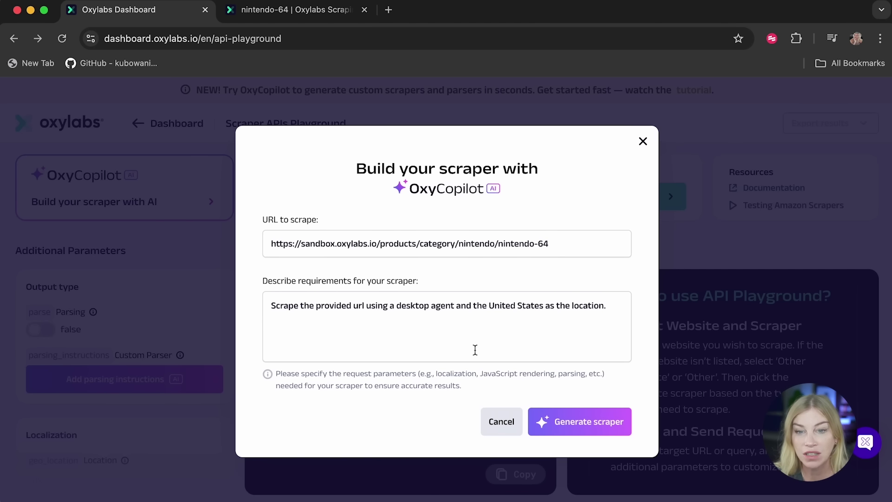
{"action": "left_click", "coordinate": [580, 432]}
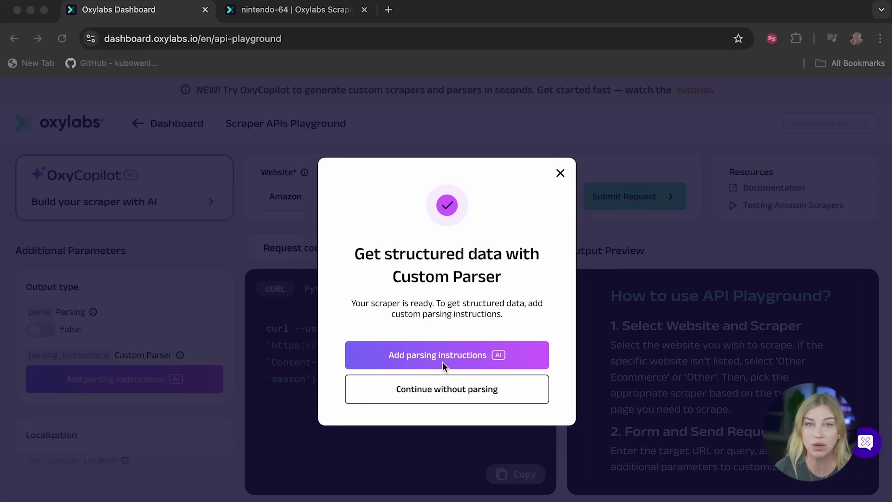
Choose to add parsing instructions for the generated scraper and check the URL used for building the custom parser
{"action": "left_click", "coordinate": [336, 375]}
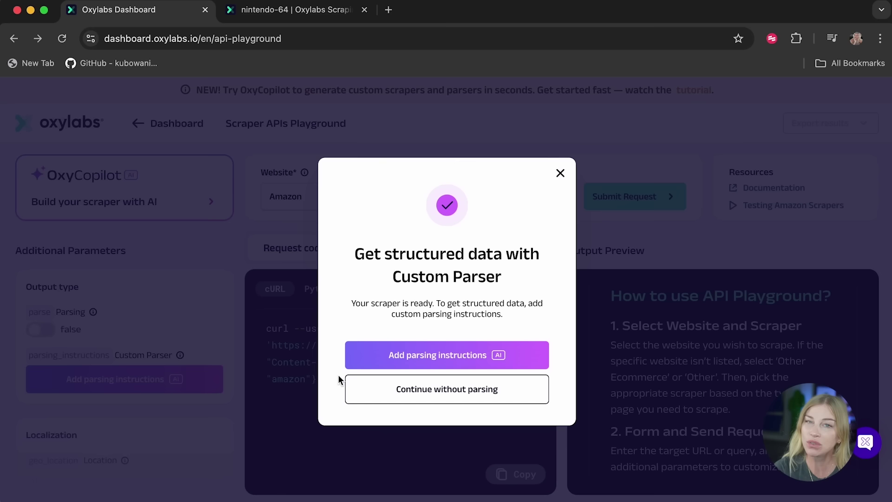
{"action": "left_click", "coordinate": [467, 367]}
{"action": "key", "text": "ctrl+minus"}
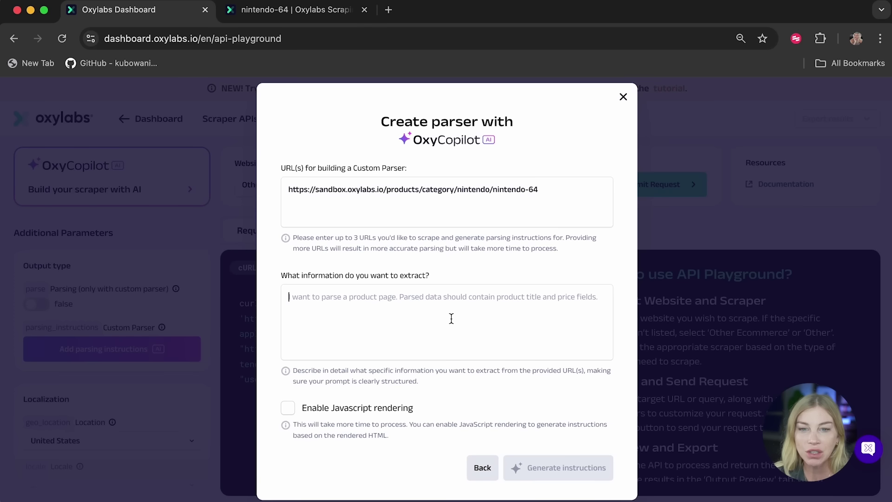
{"action": "left_click_drag", "start_coordinate": [550, 187], "coordinate": [285, 185]}
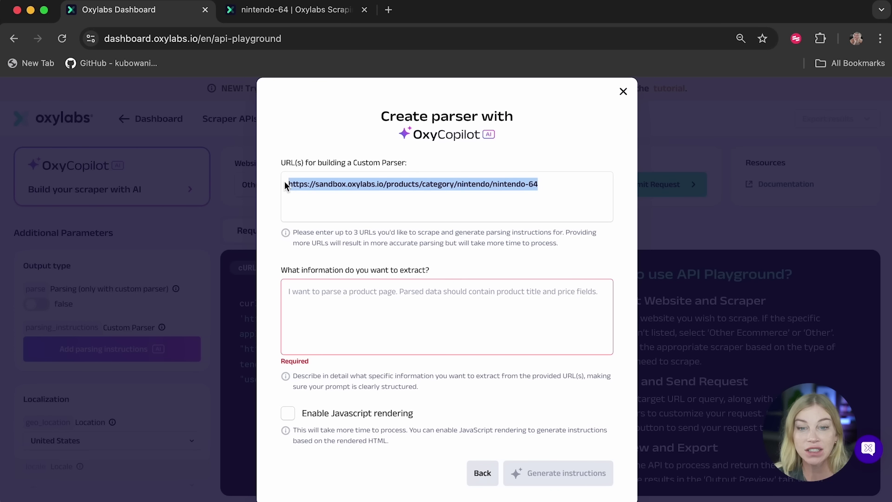
{"action": "left_click", "coordinate": [357, 316]}
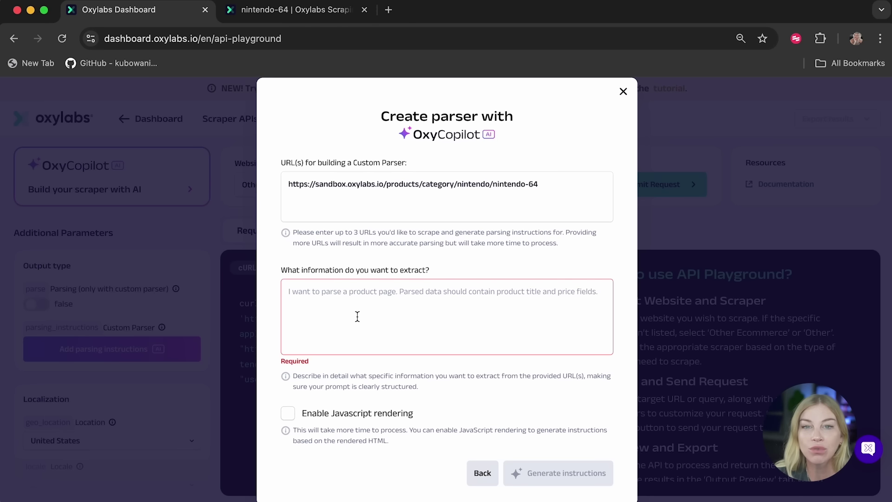
Review the nintendo-64 product cards on the sandbox page for the details to extract
{"action": "left_click", "coordinate": [300, 10]}
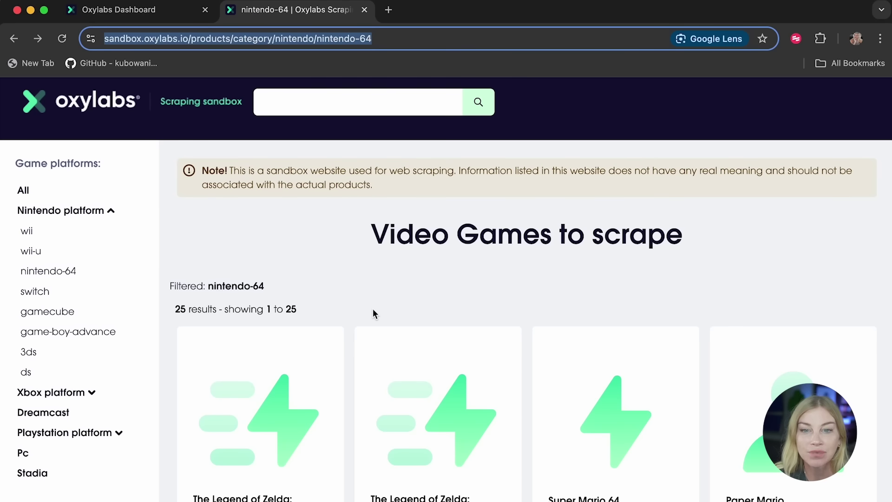
{"action": "scroll", "coordinate": [374, 312], "scroll_direction": "down", "scroll_amount": 3}
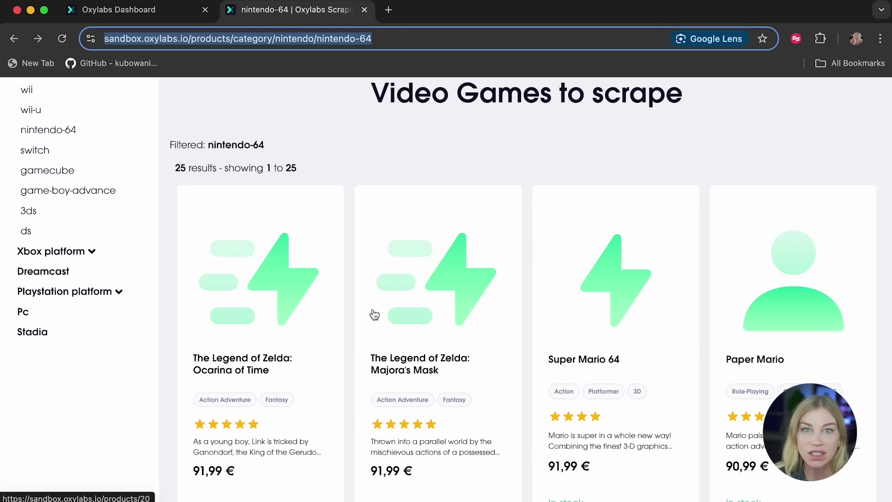
{"action": "scroll", "coordinate": [374, 315], "scroll_direction": "down", "scroll_amount": 2}
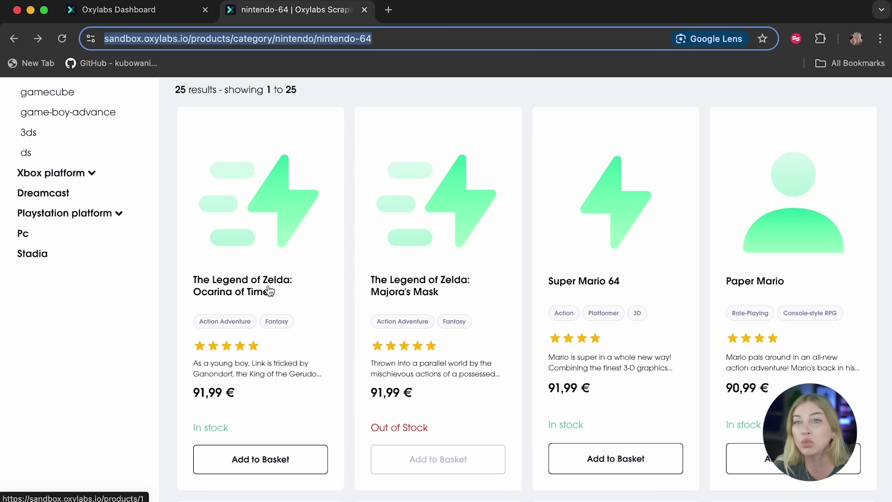
Begin the extraction prompt: "parse html from this URL. Add all the products in the listing to a list, where each product is an object containing the"
{"action": "left_click", "coordinate": [118, 9]}
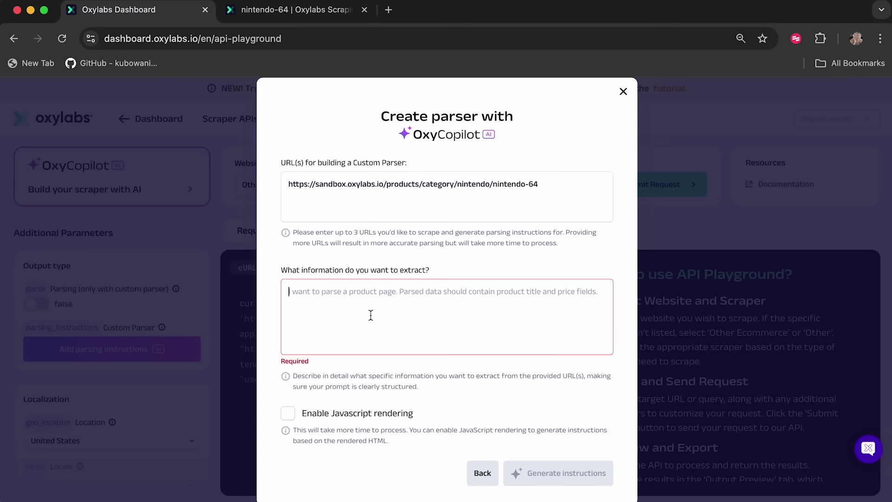
{"action": "type", "text": "parse html"}
{"action": "type", "text": " fron"}
{"action": "type", "text": "m this UR"}
{"action": "type", "text": "L. Add a"}
{"action": "type", "text": "ll the produ"}
{"action": "type", "text": "cts ib"}
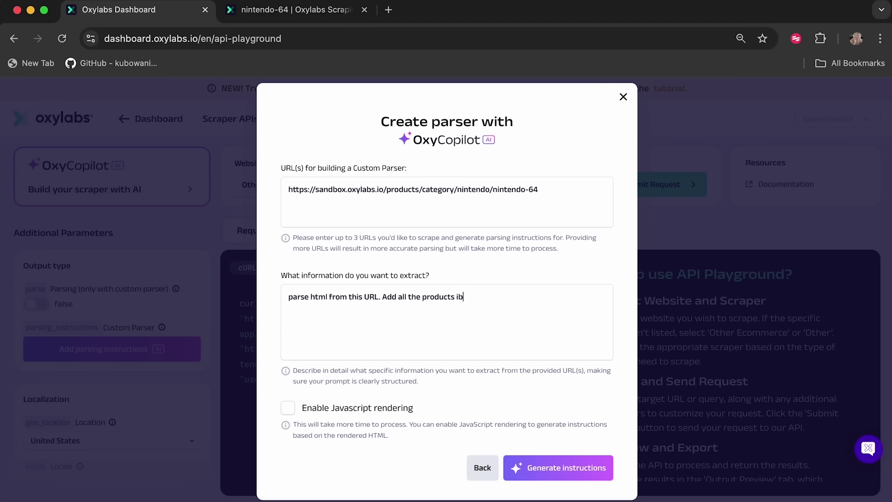
{"action": "type", "text": " the listing to a list, where each product is an"}
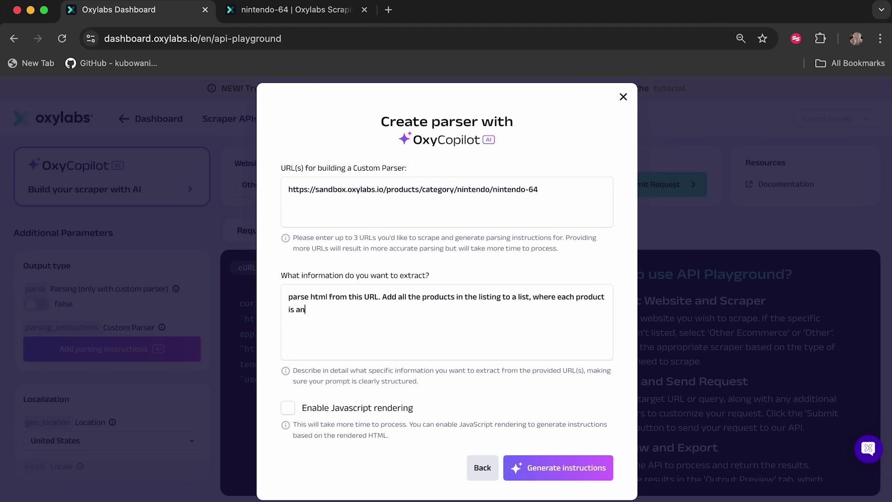
{"action": "type", "text": " object containing the"}
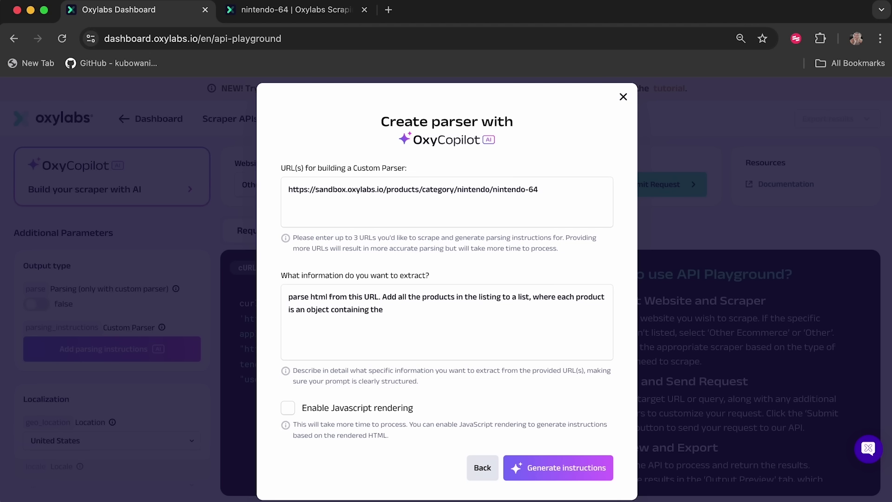